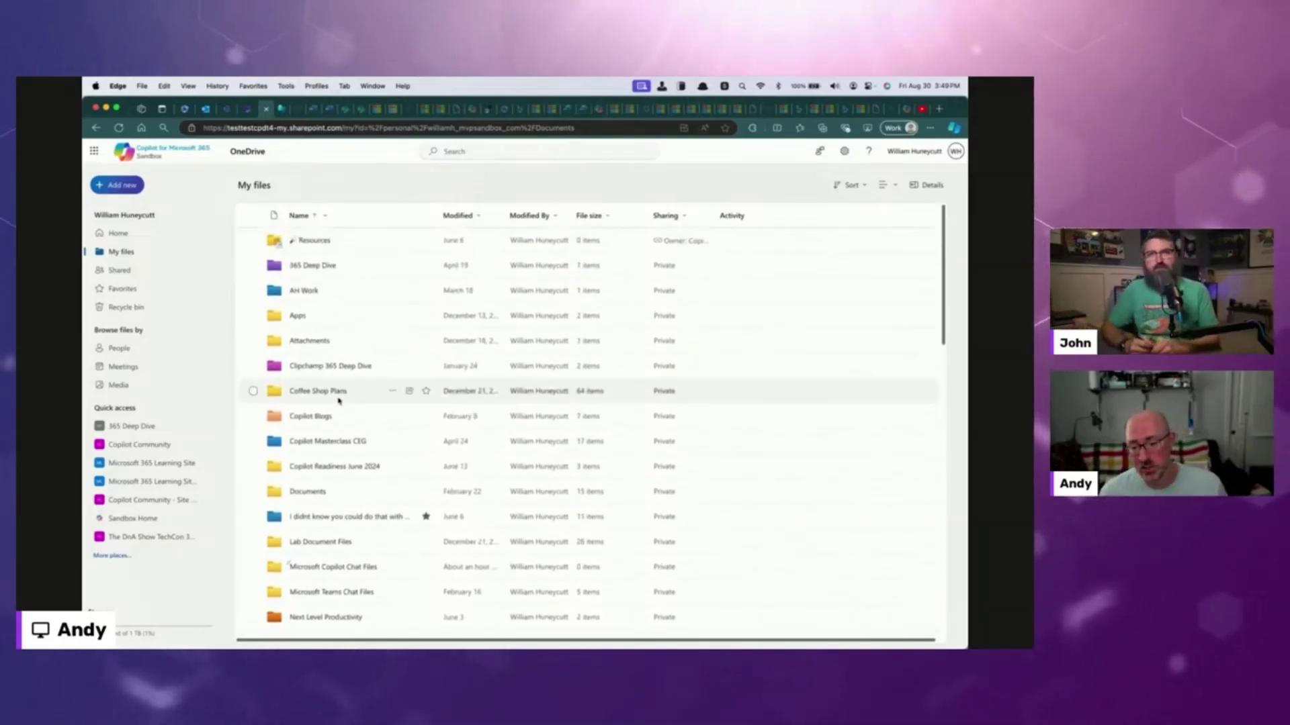
Step: Open the Inventory list.xlsx workbook from the Lab Document Files folder
left_click(321, 542)
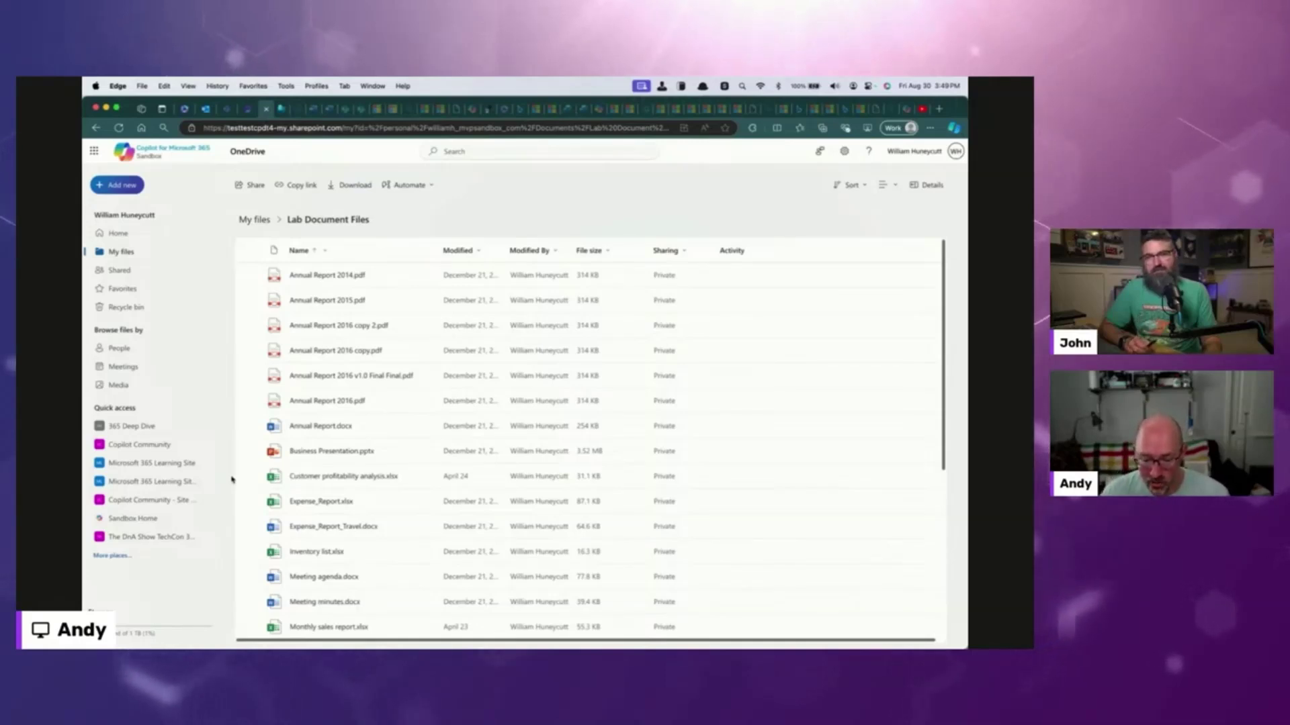
scroll(324, 478, "down", 5)
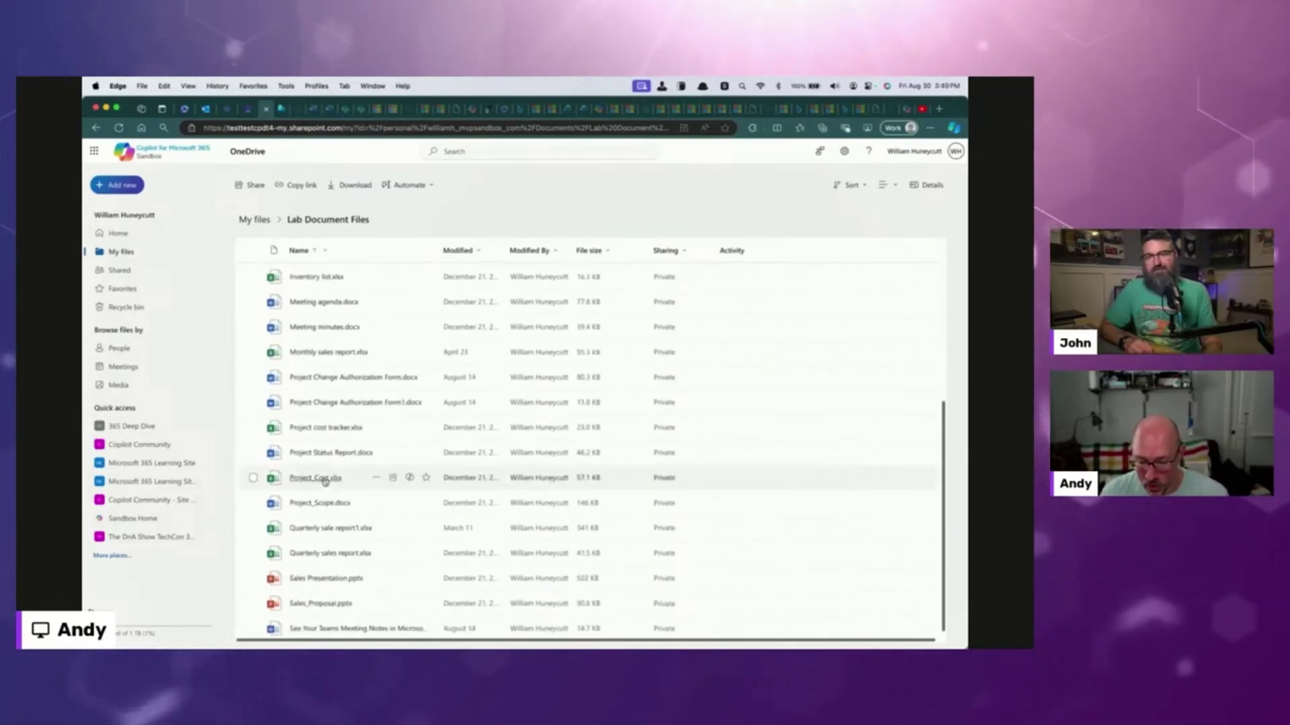
scroll(400, 437, "up", 2)
scroll(390, 429, "up", 2)
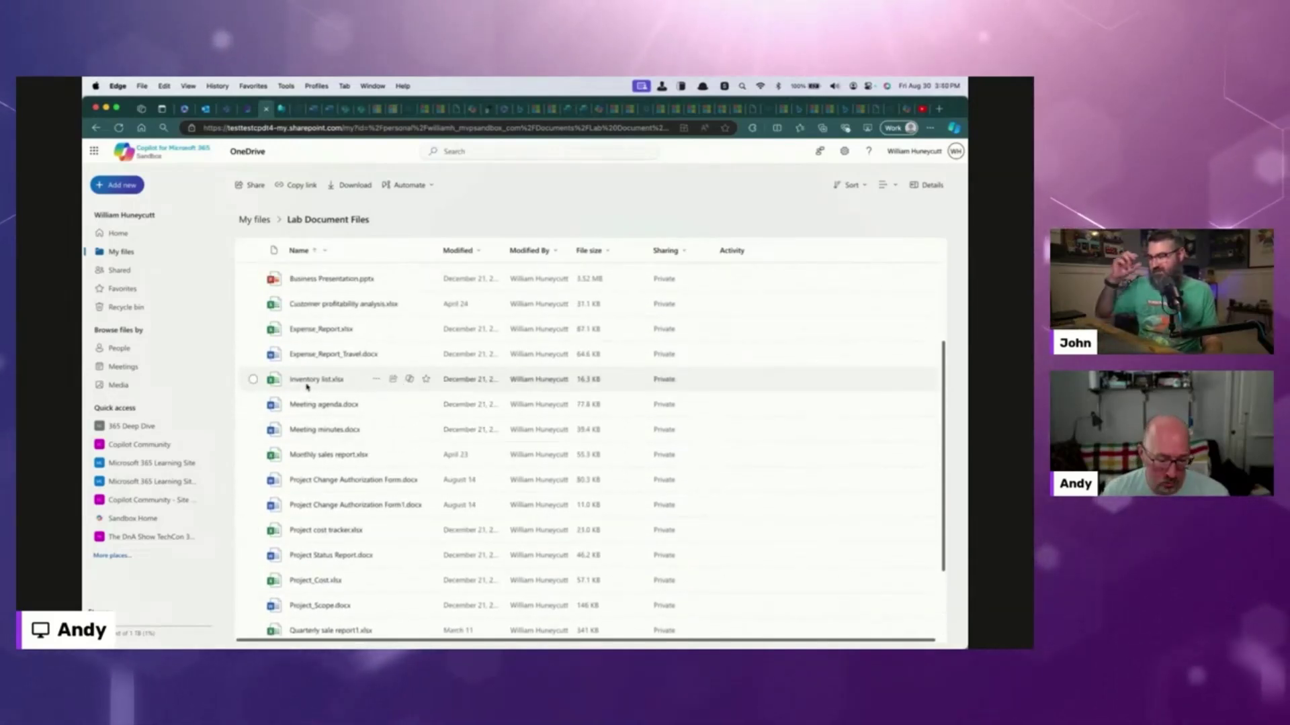
left_click(304, 378)
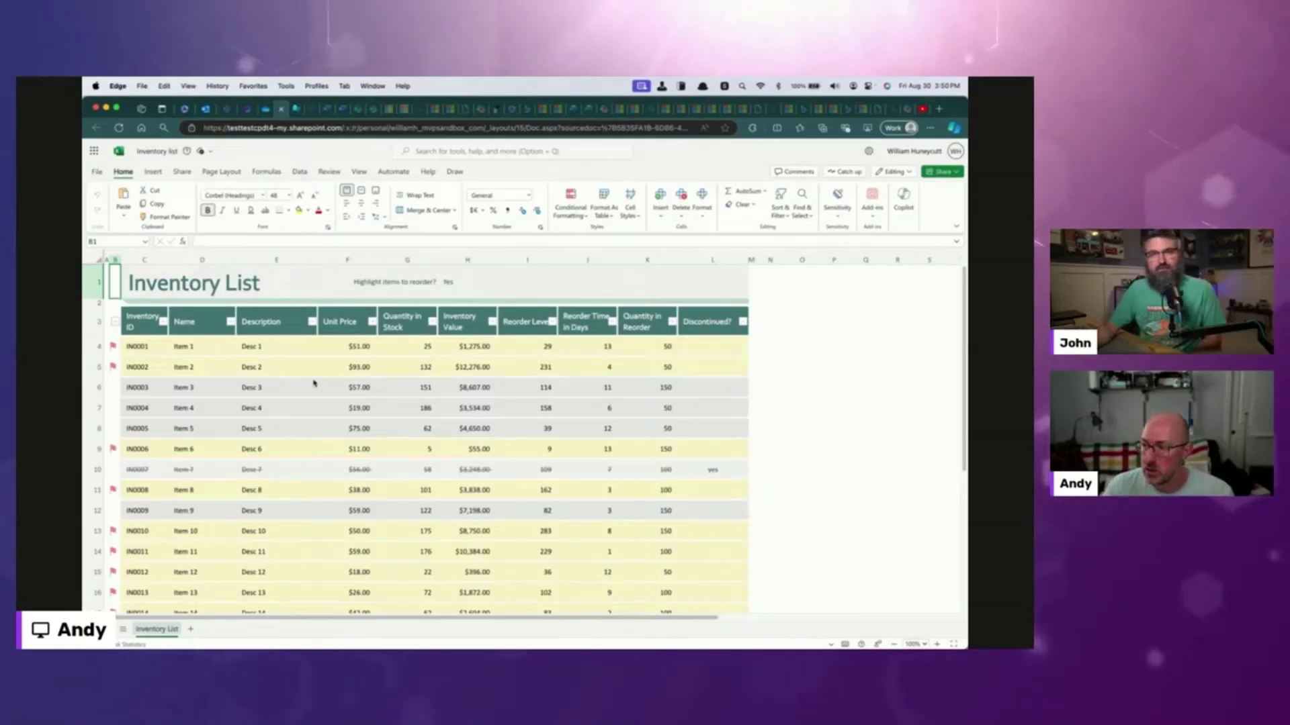
Step: Dismiss the feedback request shown over the inventory workbook
key("F11")
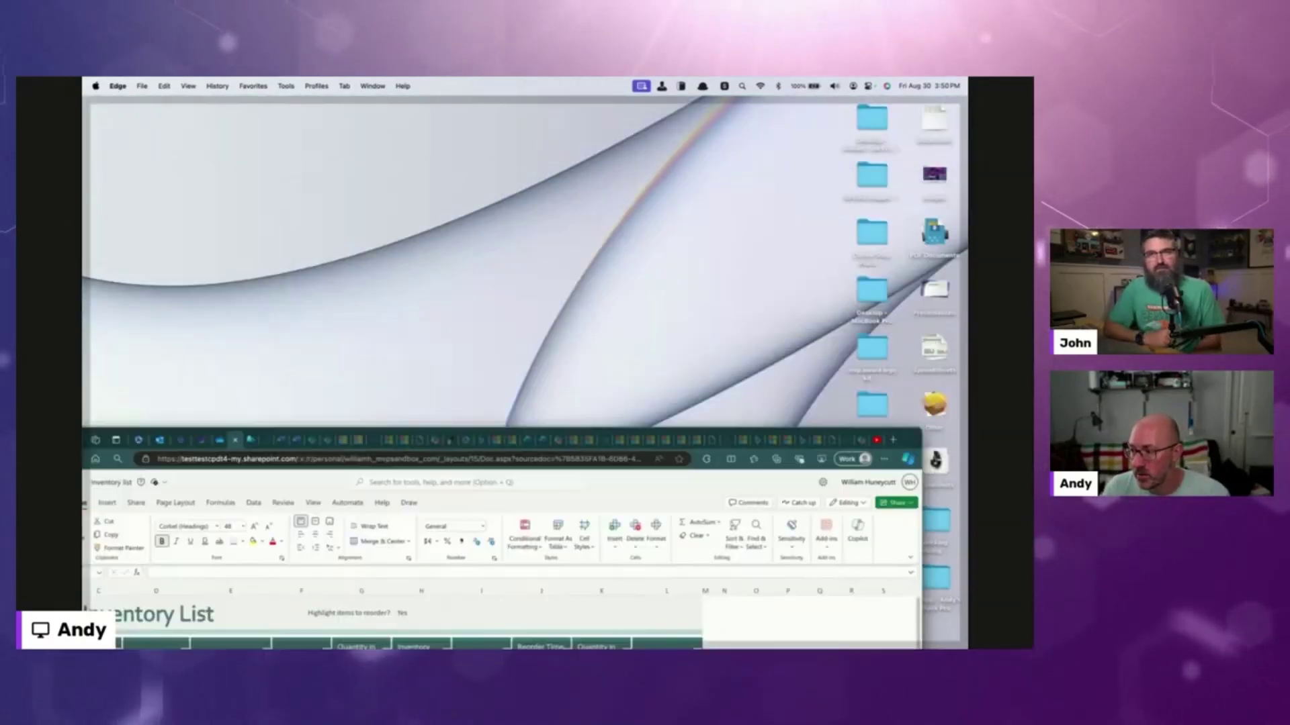
key("F11")
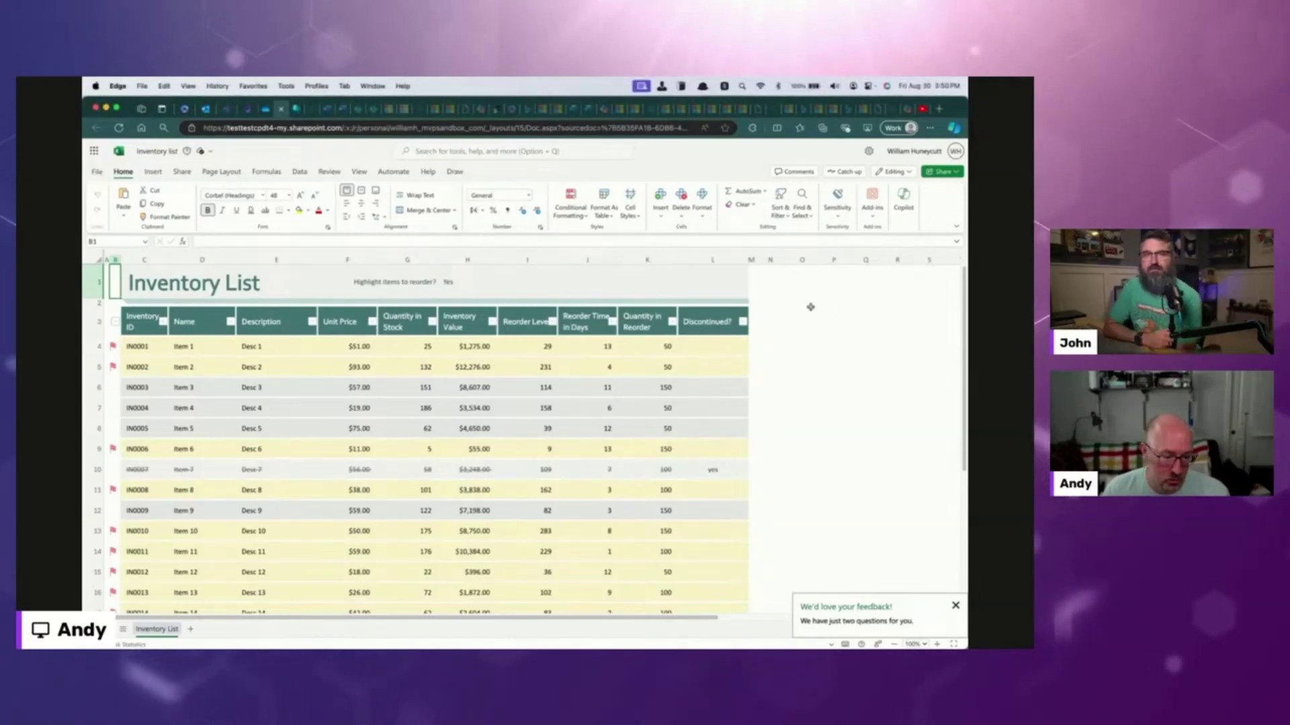
left_click(954, 605)
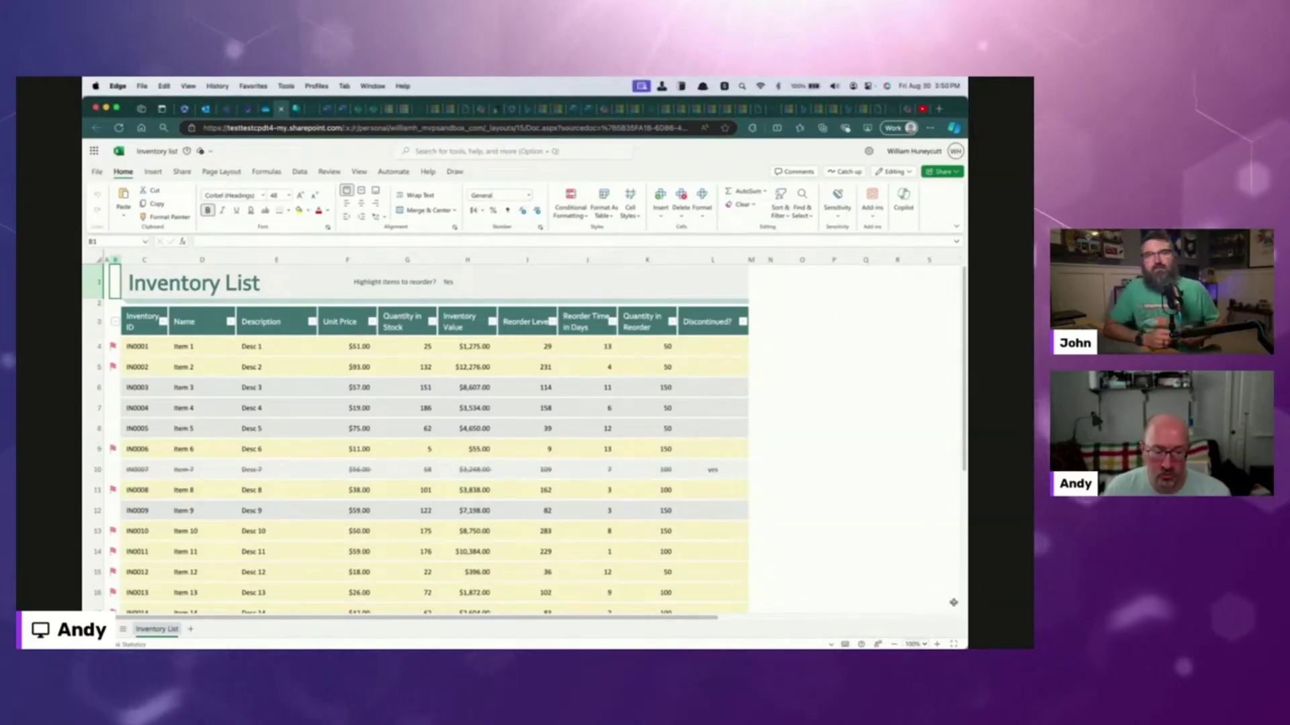
Step: Select the empty range O5:R11 beside the inventory table and have Copilot show data insights
left_click(806, 367)
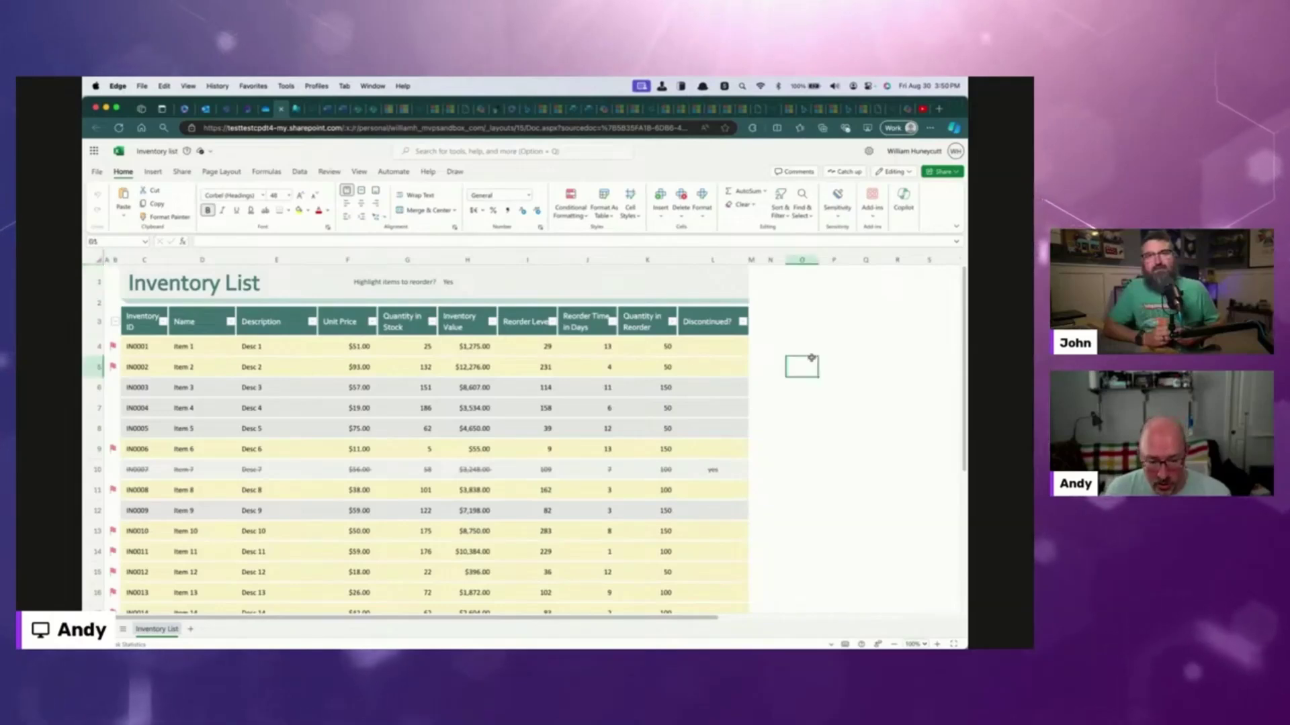
left_click_drag(809, 367, 897, 489)
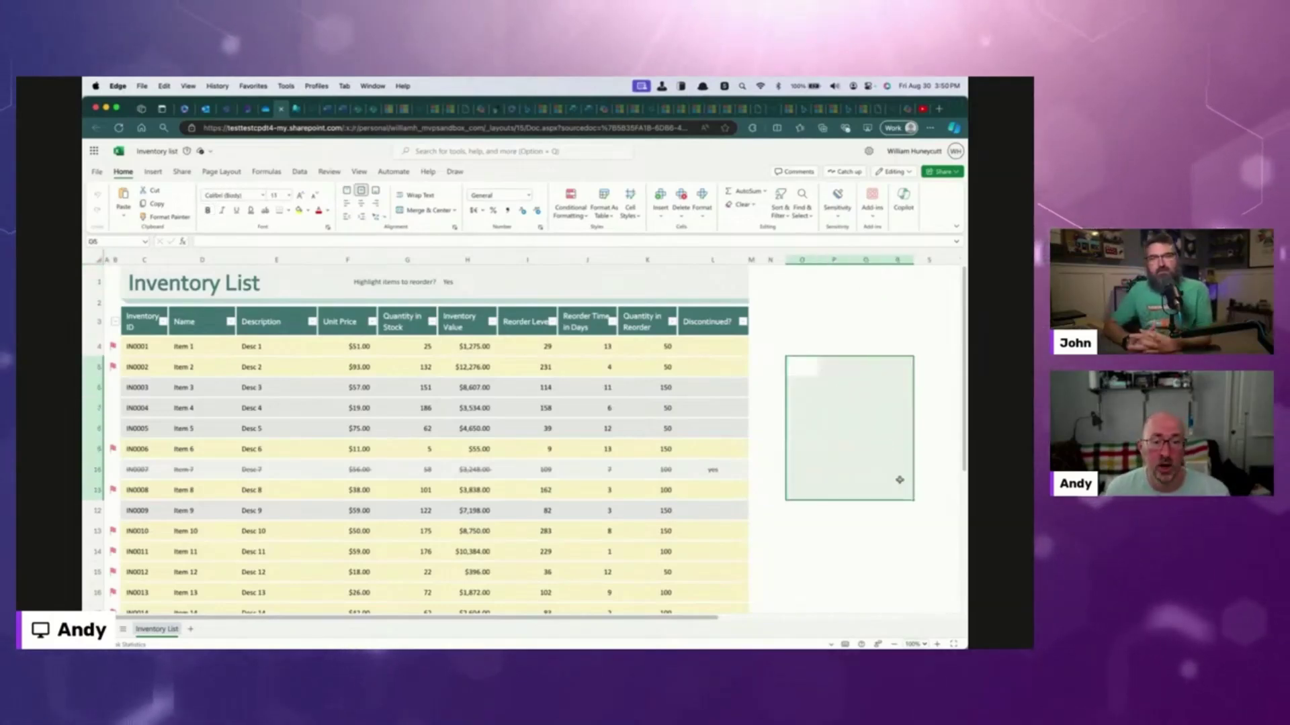
left_click(904, 201)
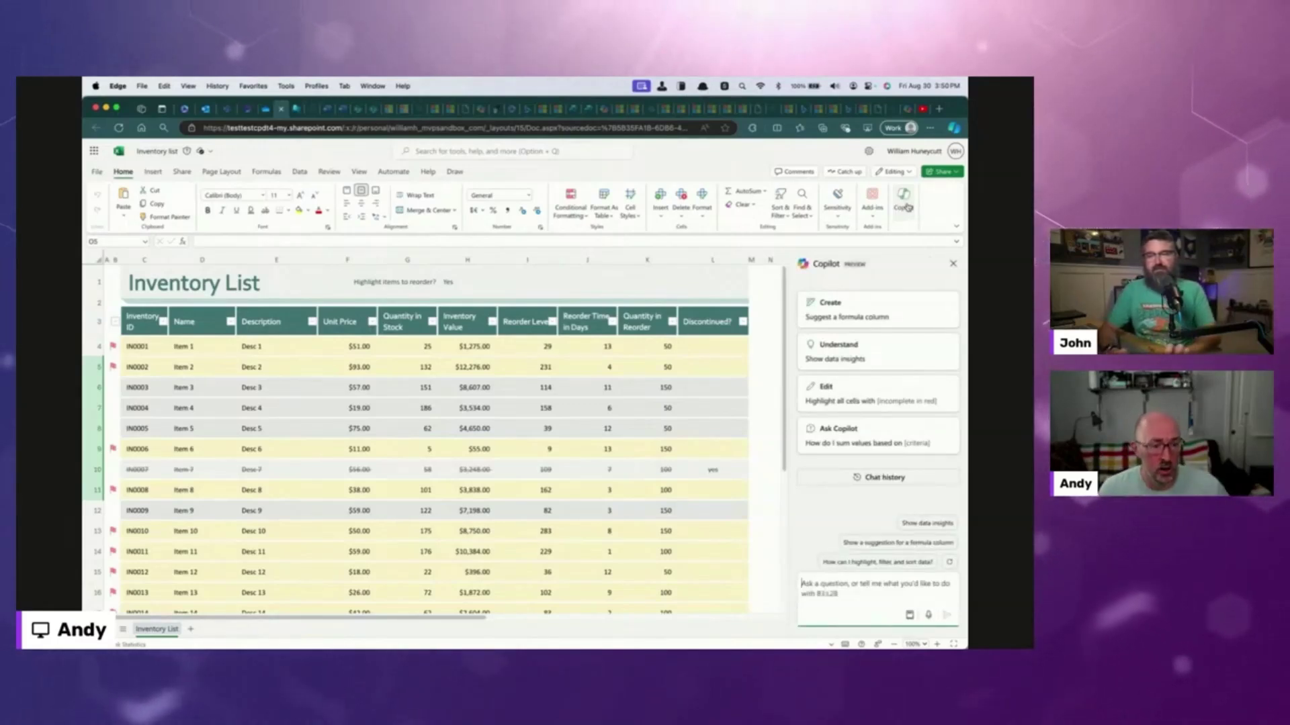
left_click(872, 343)
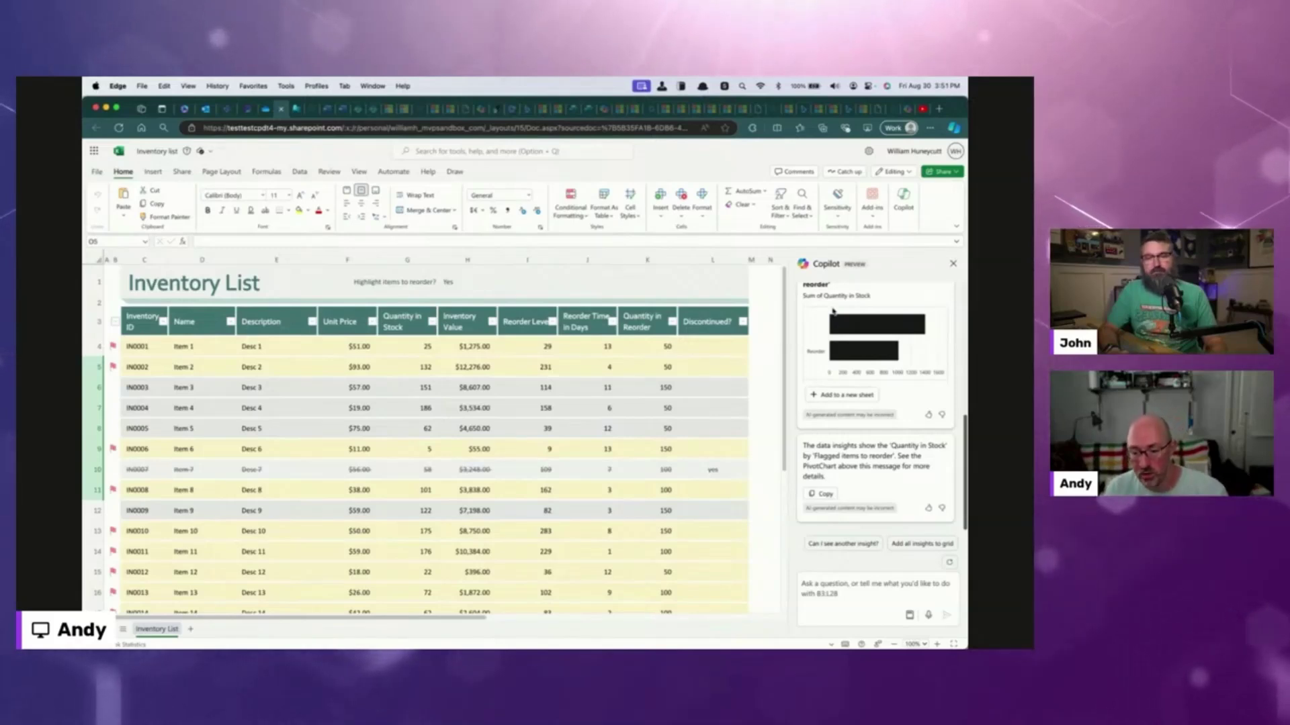
Step: Copy the inventory table's header and first seven item rows into a new worksheet
left_click_drag(143, 321, 694, 462)
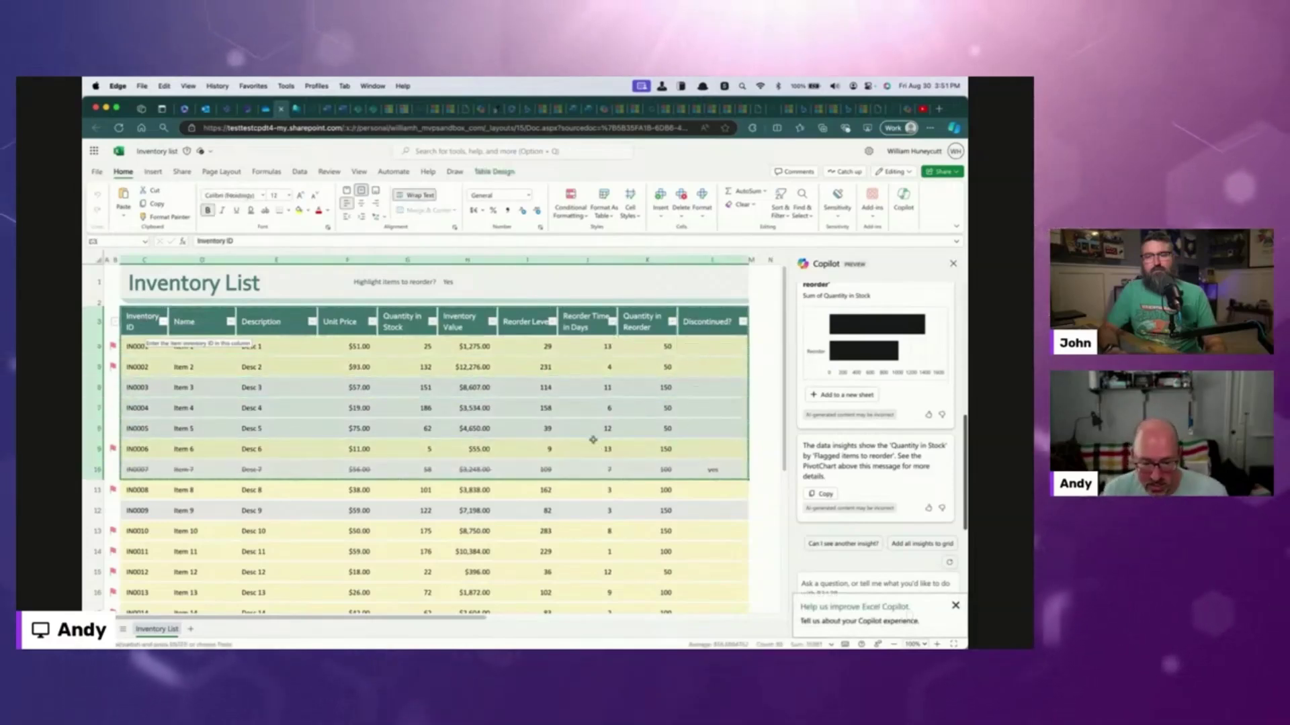
left_click(192, 630)
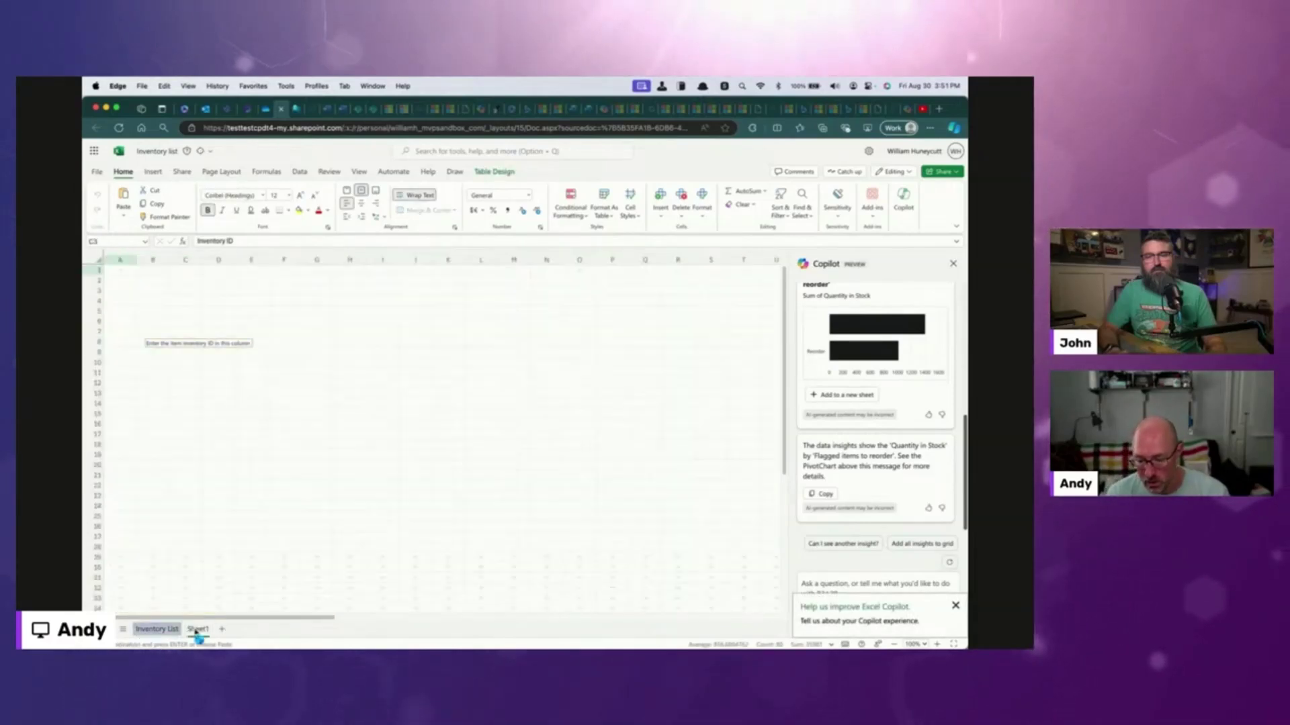
key("super+v")
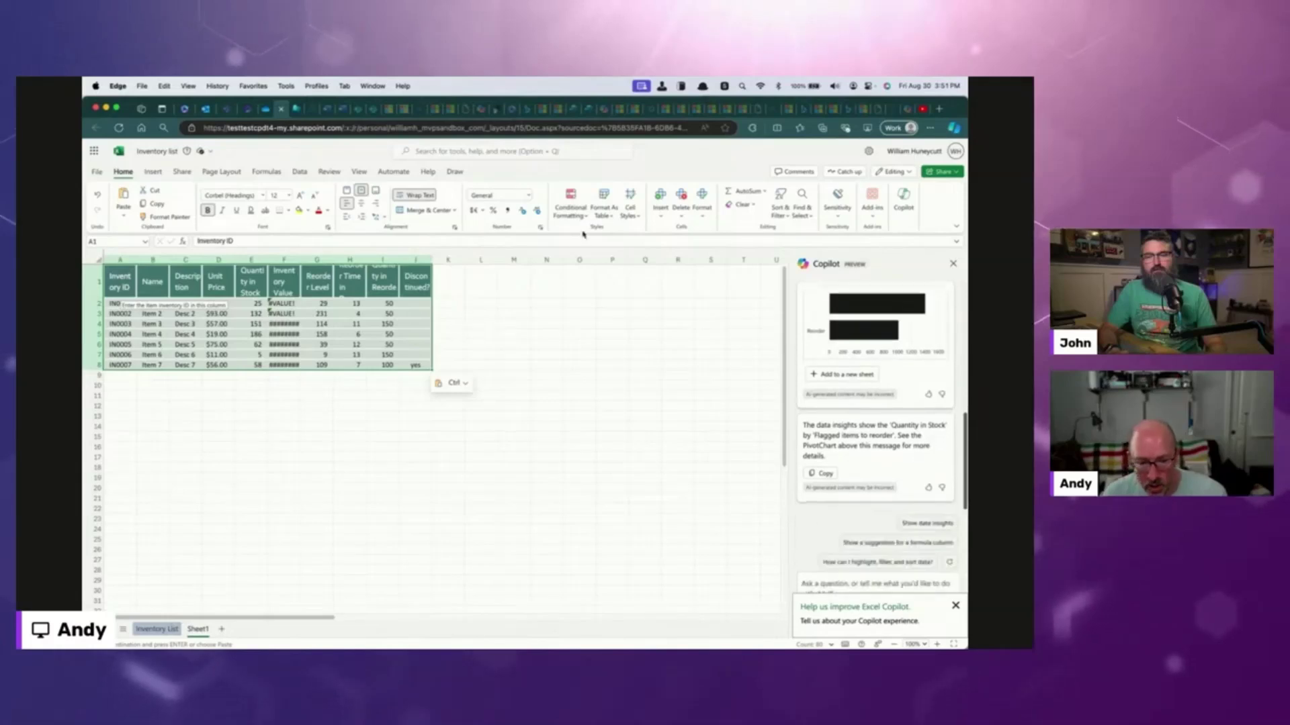
left_click(611, 214)
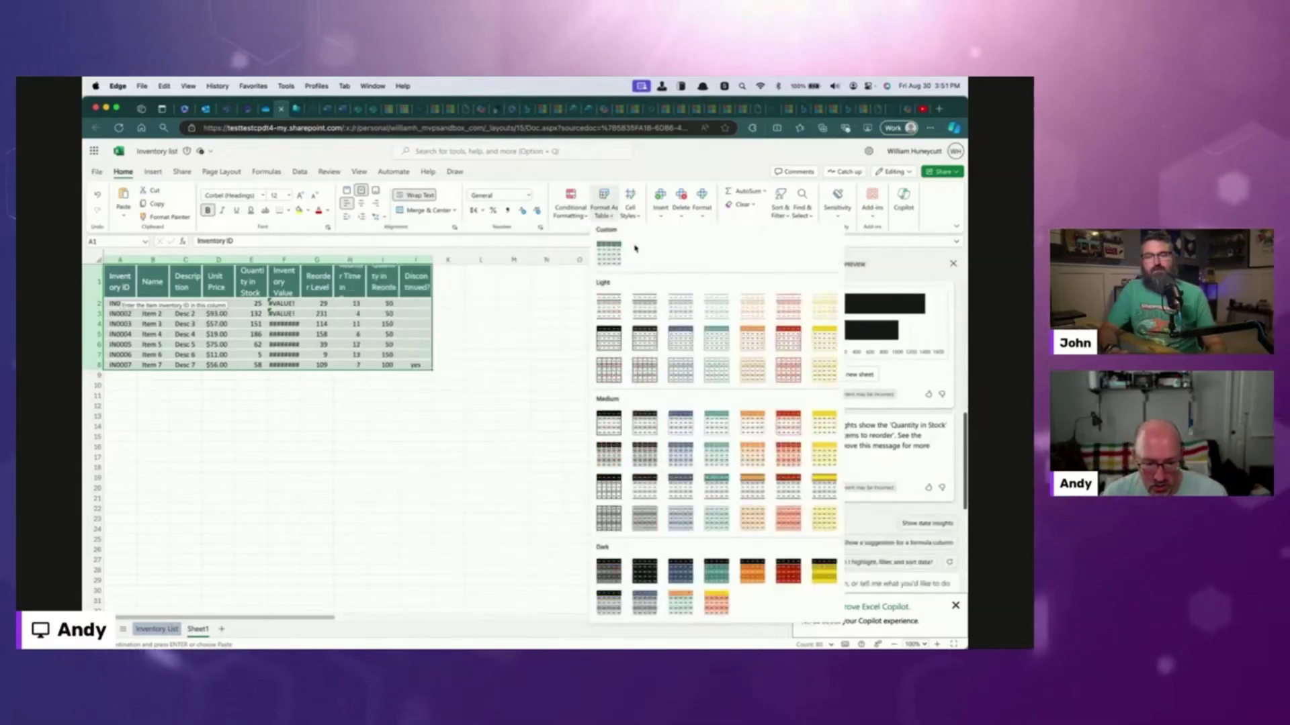
left_click(607, 217)
left_click(489, 307)
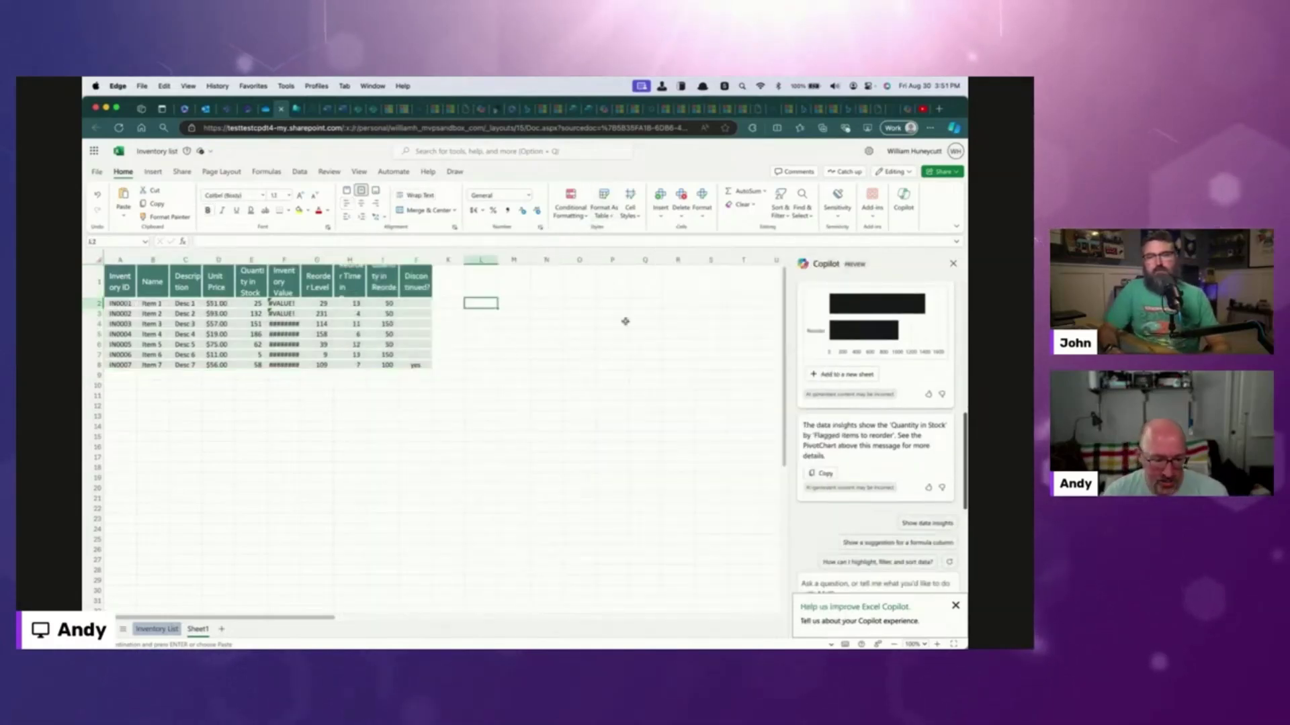
Step: Dismiss the Copilot feedback request and compare the copied range on Sheet1 with the original table on Inventory List
left_click(908, 200)
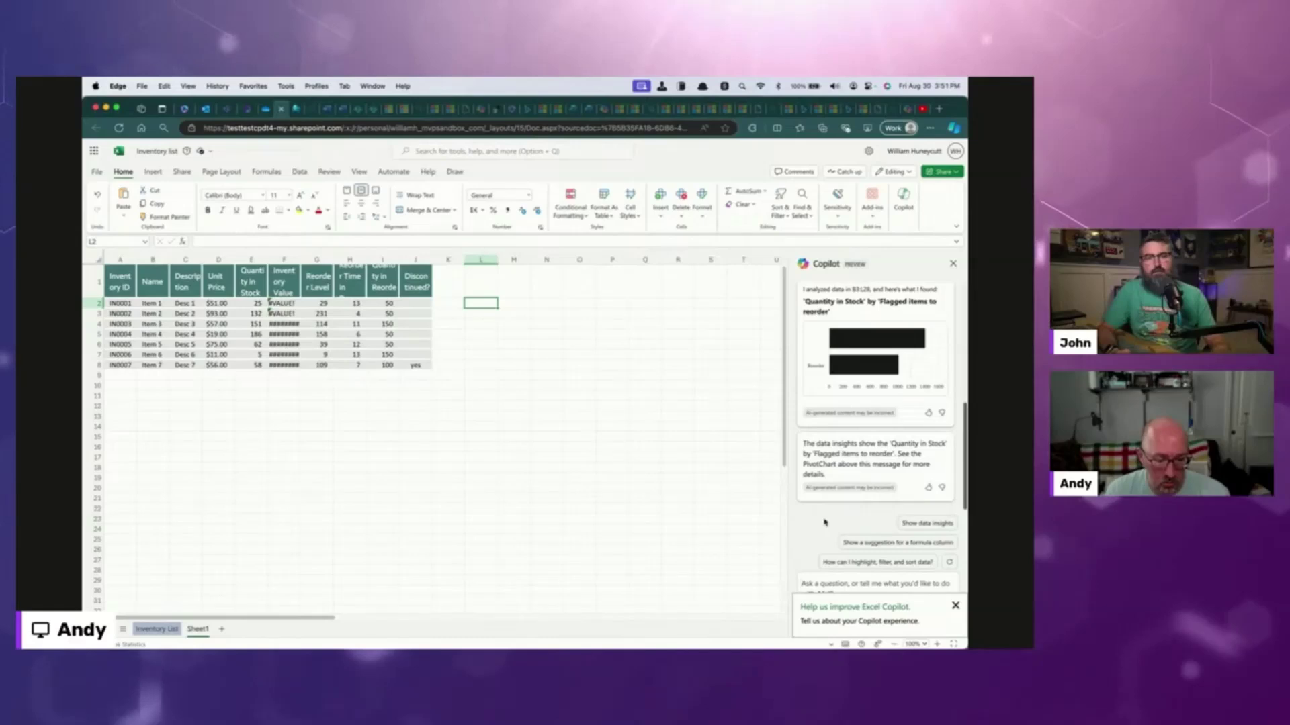
left_click(954, 606)
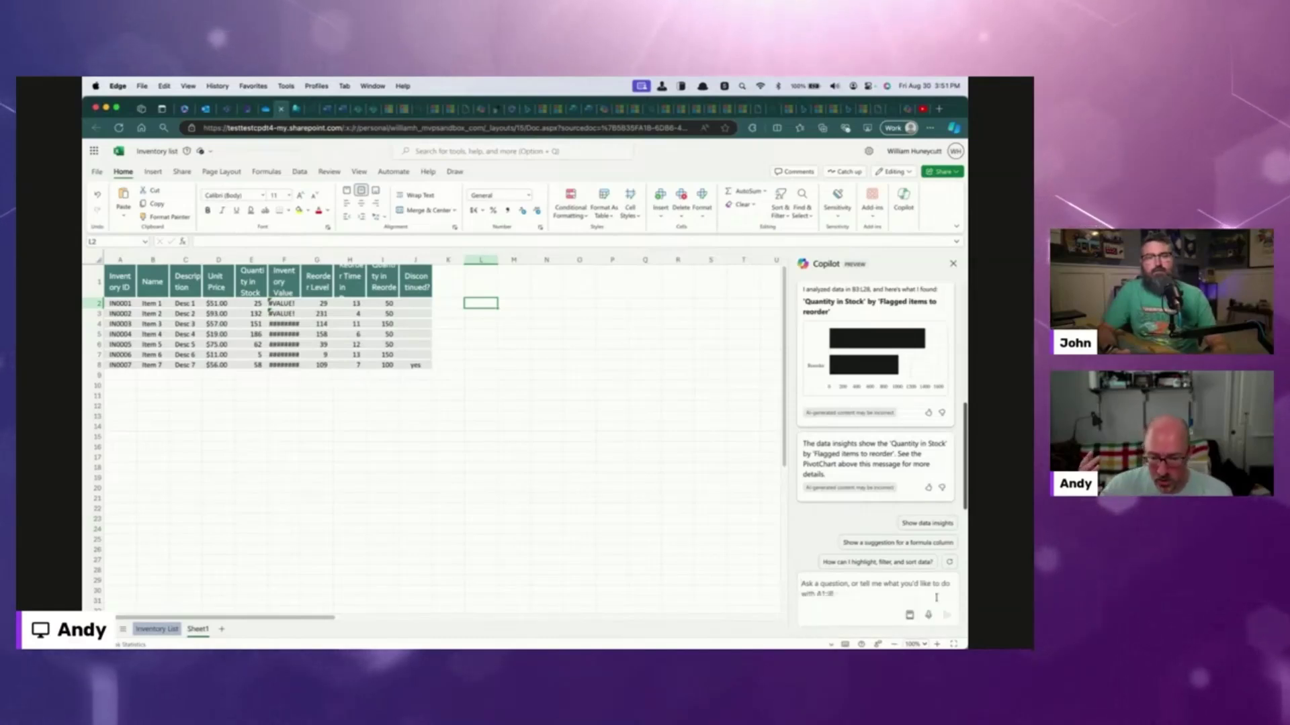
left_click(416, 286)
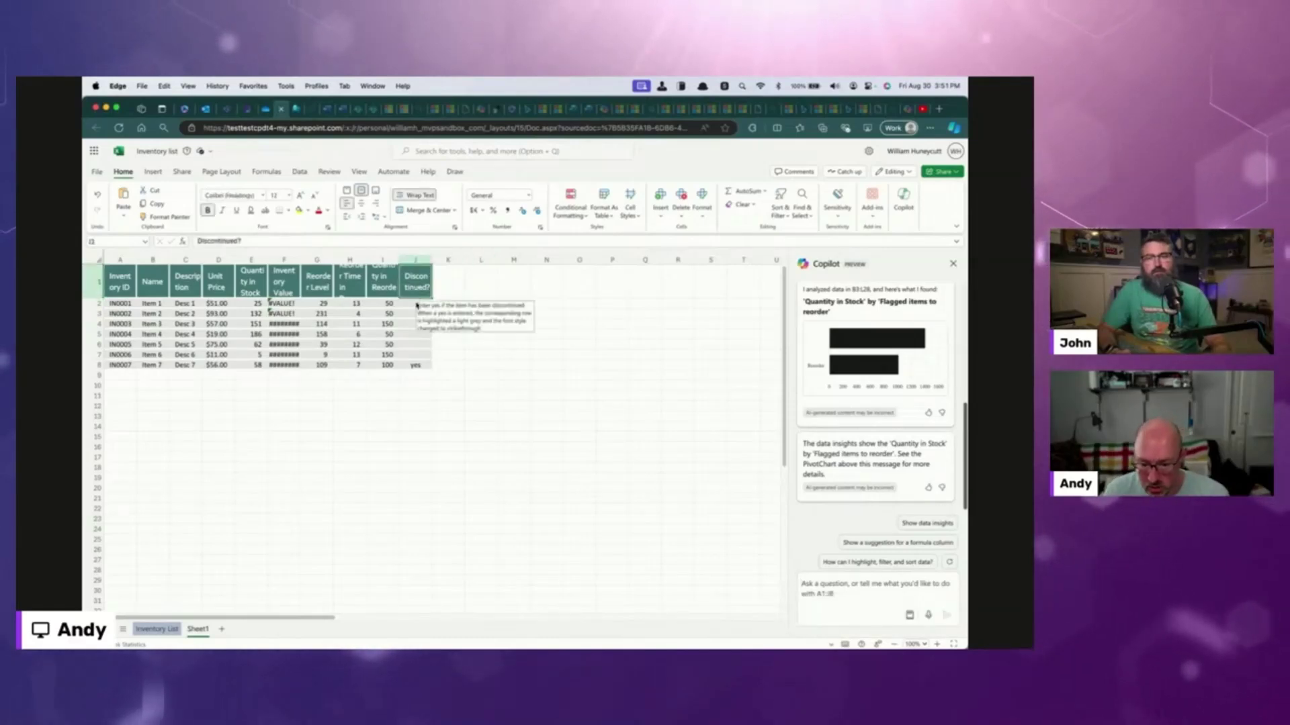
left_click(302, 306)
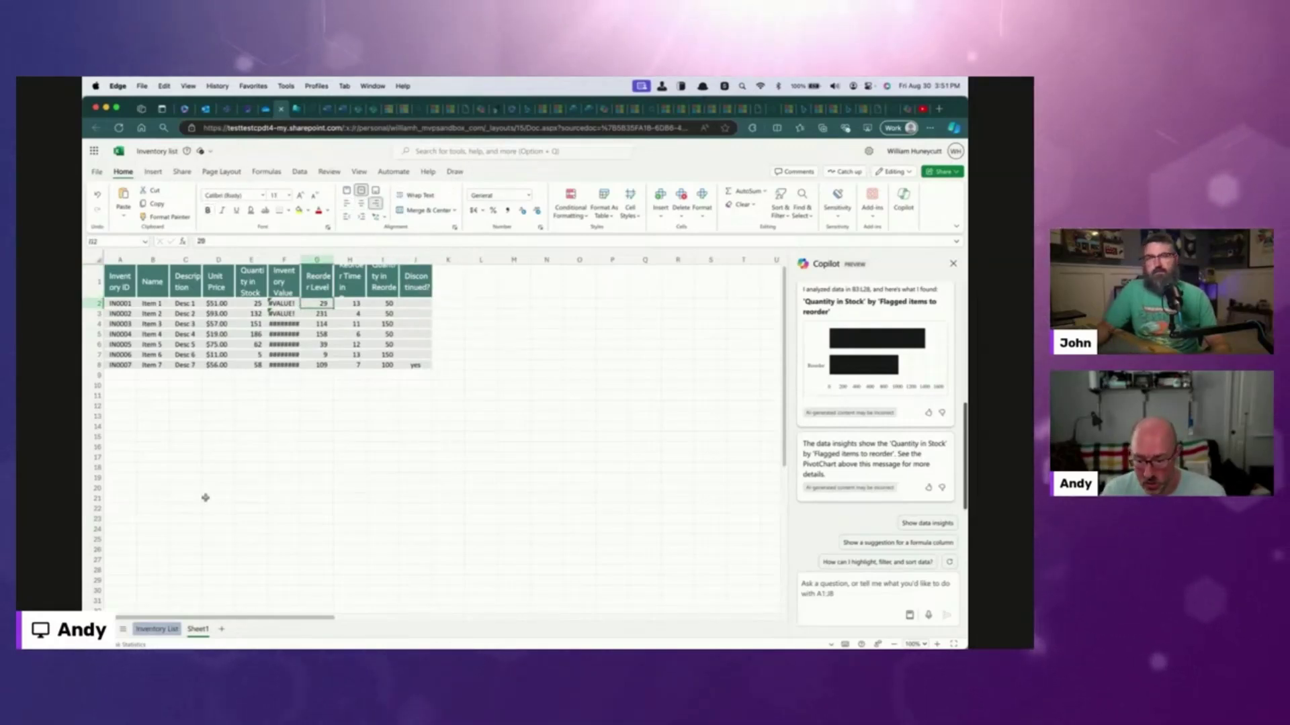
left_click(156, 629)
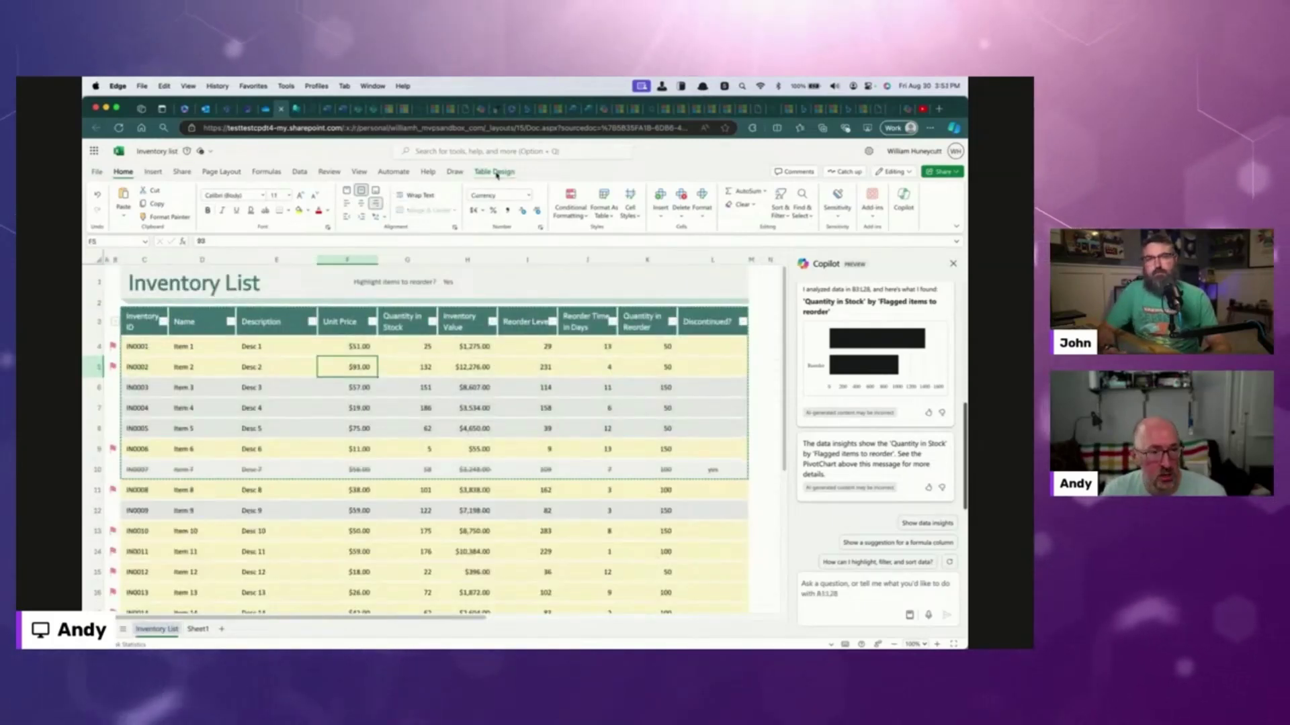
left_click(198, 628)
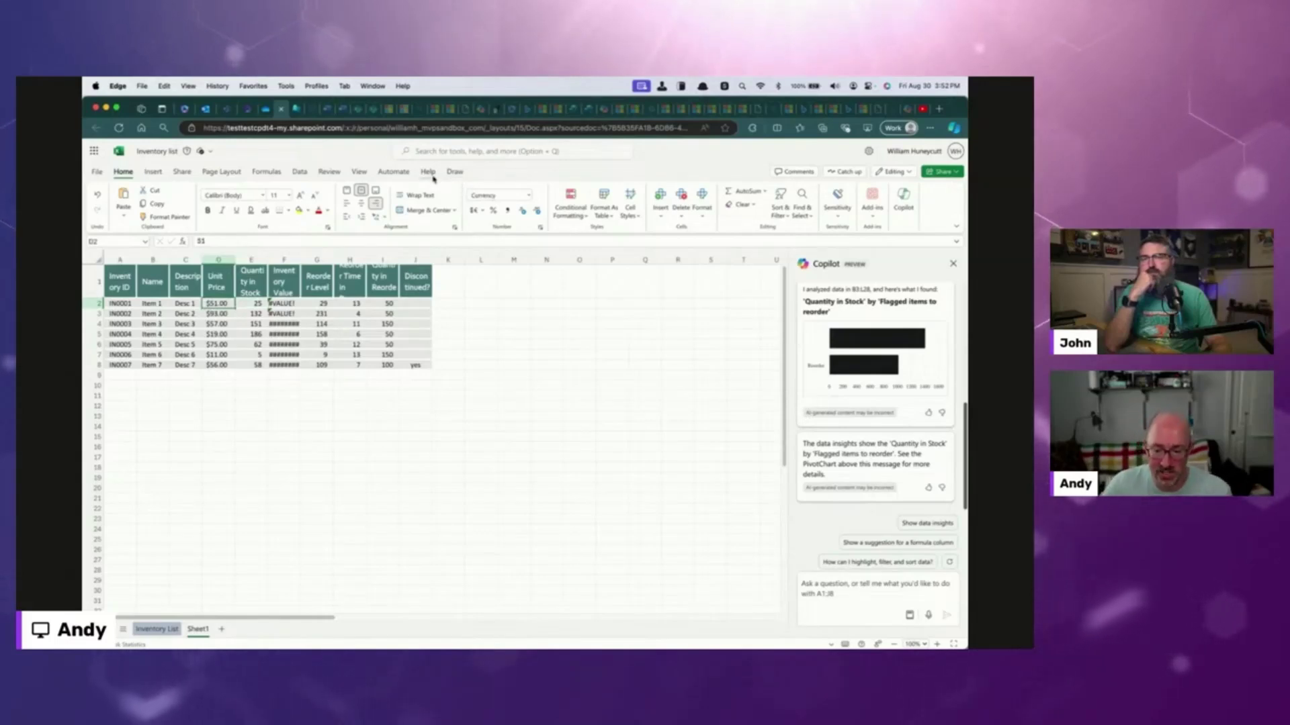
left_click(411, 275)
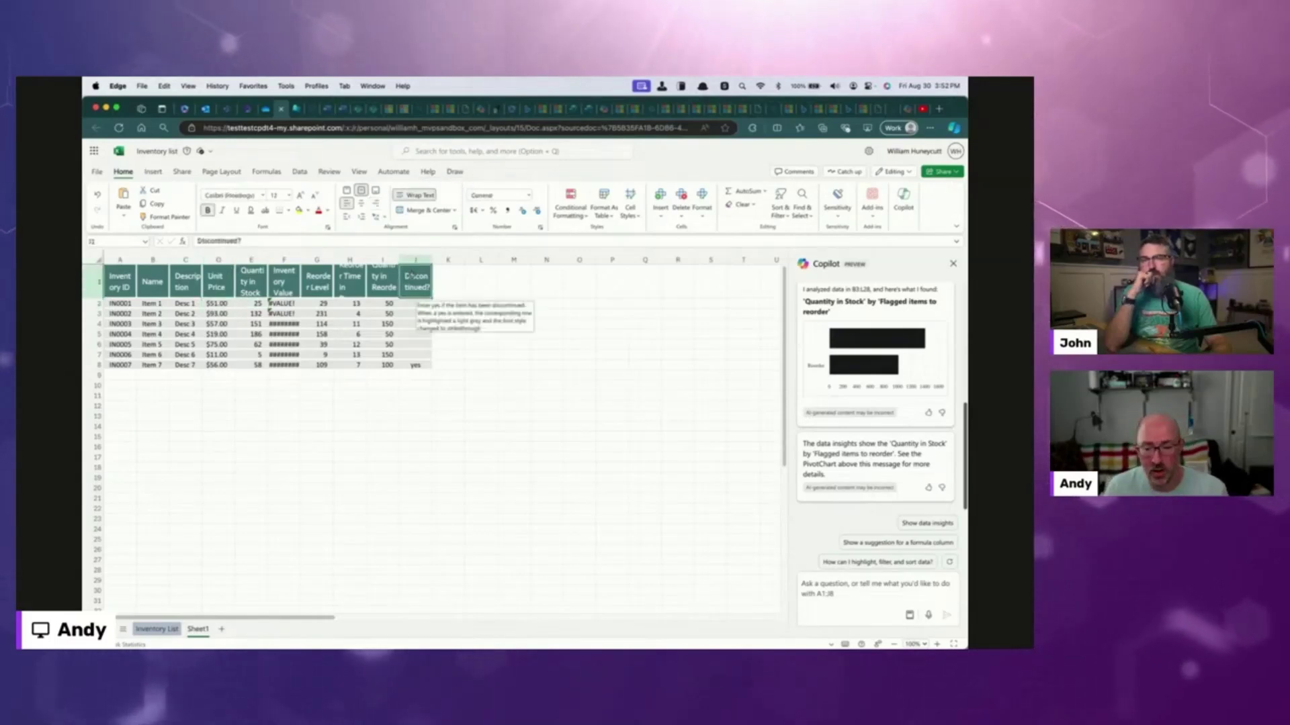
Step: Select unit prices D2:D7 on Sheet1, refresh Copilot's suggestions and ask "Are there any outliers in my data?"
left_click_drag(219, 303, 219, 355)
left_click(949, 562)
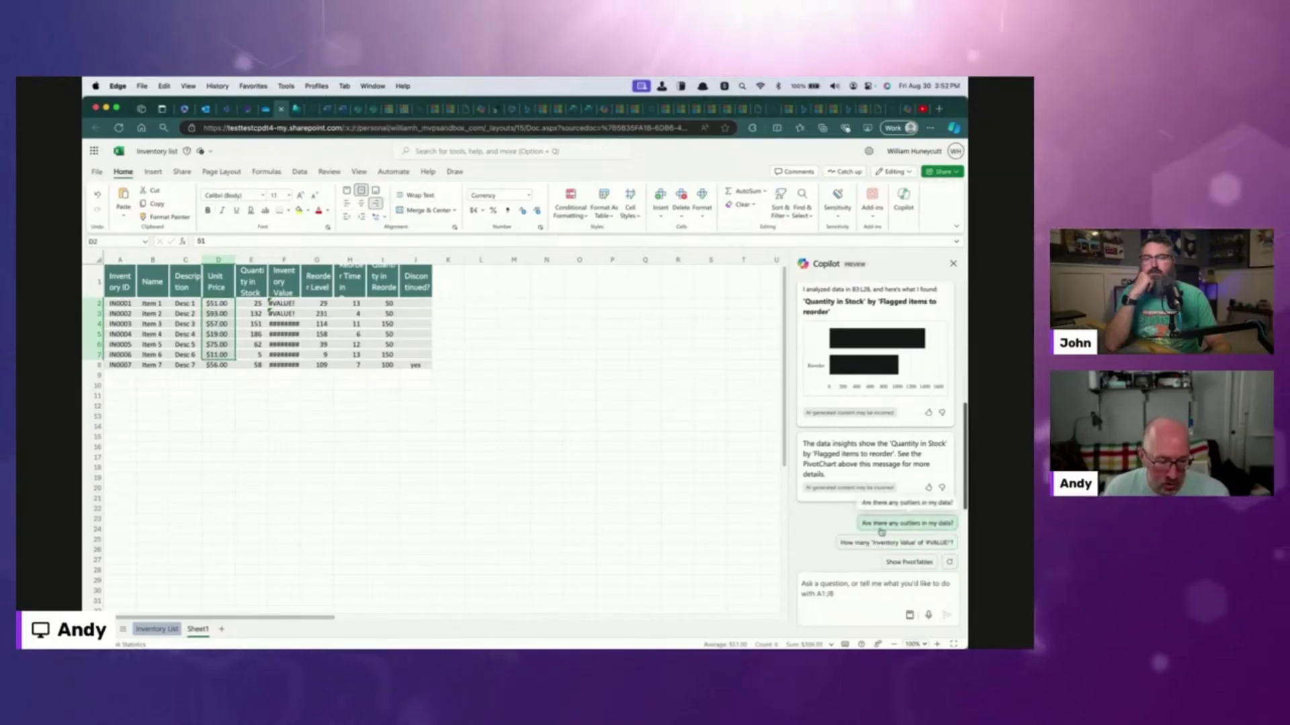
left_click(907, 523)
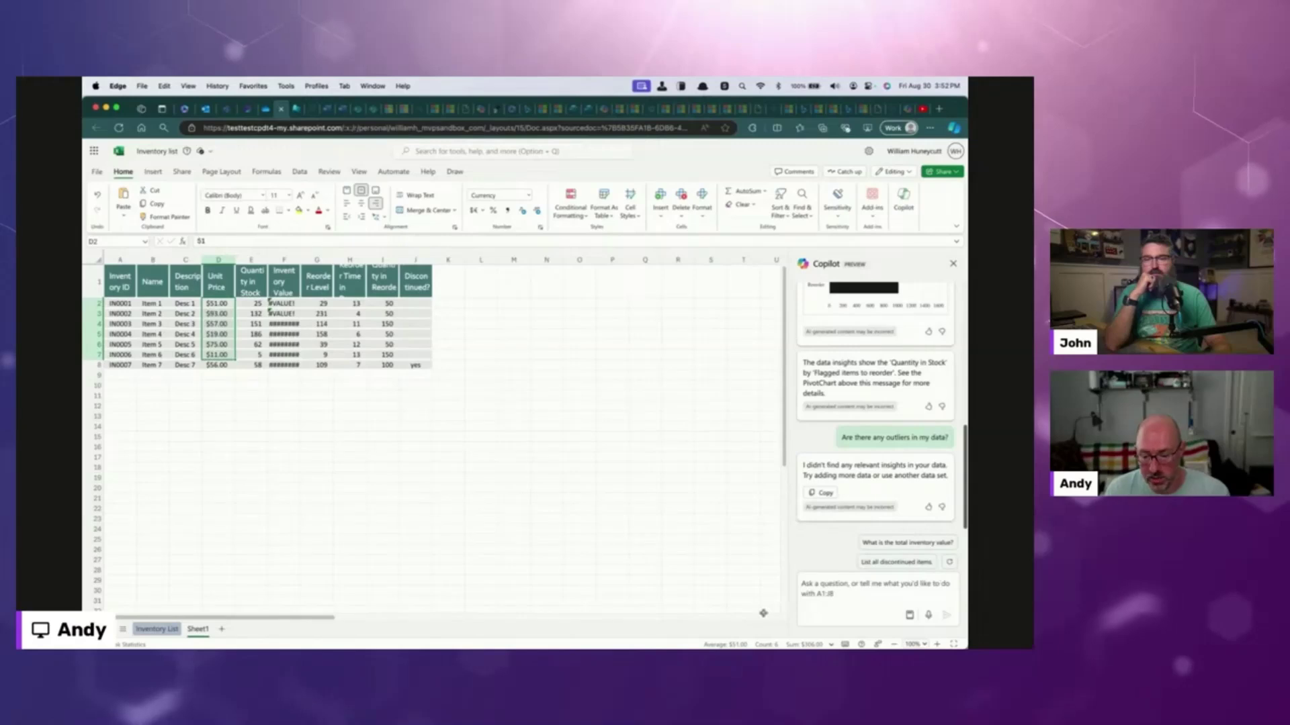
Step: Return to the Inventory List sheet, select the Unit Price header and have Copilot show data insights
left_click(156, 629)
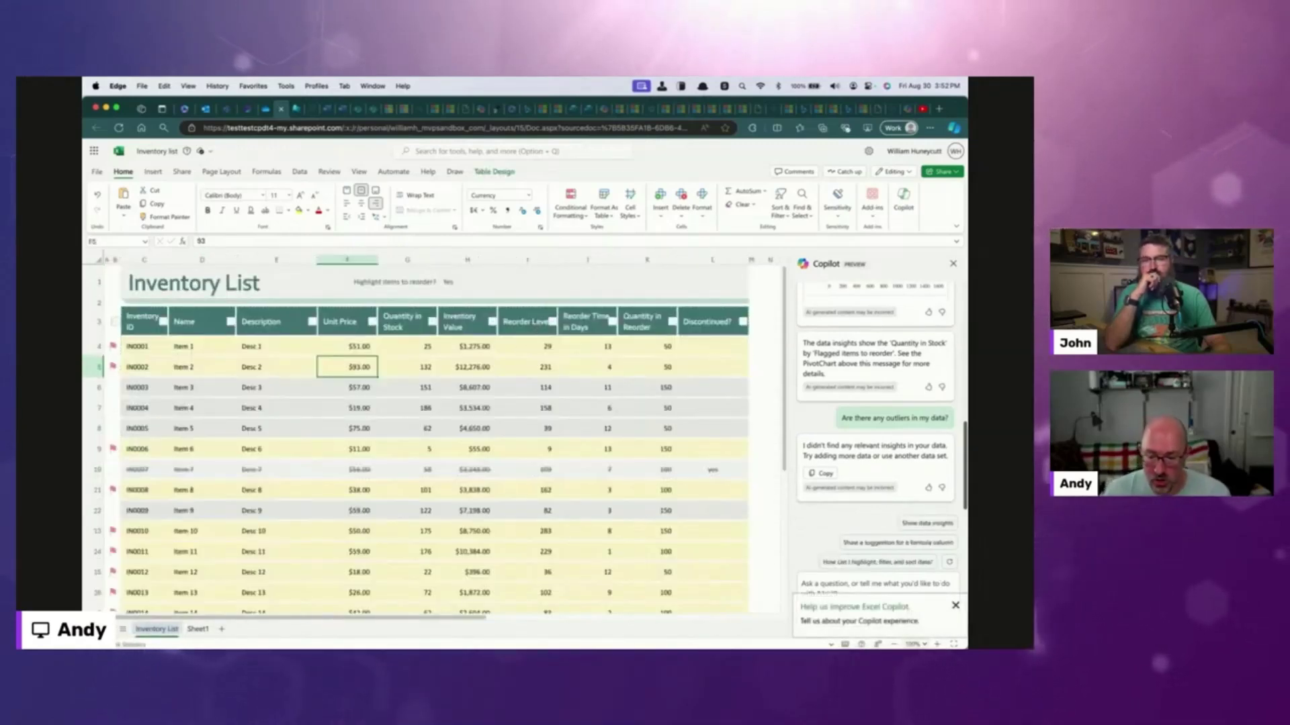
left_click(345, 322)
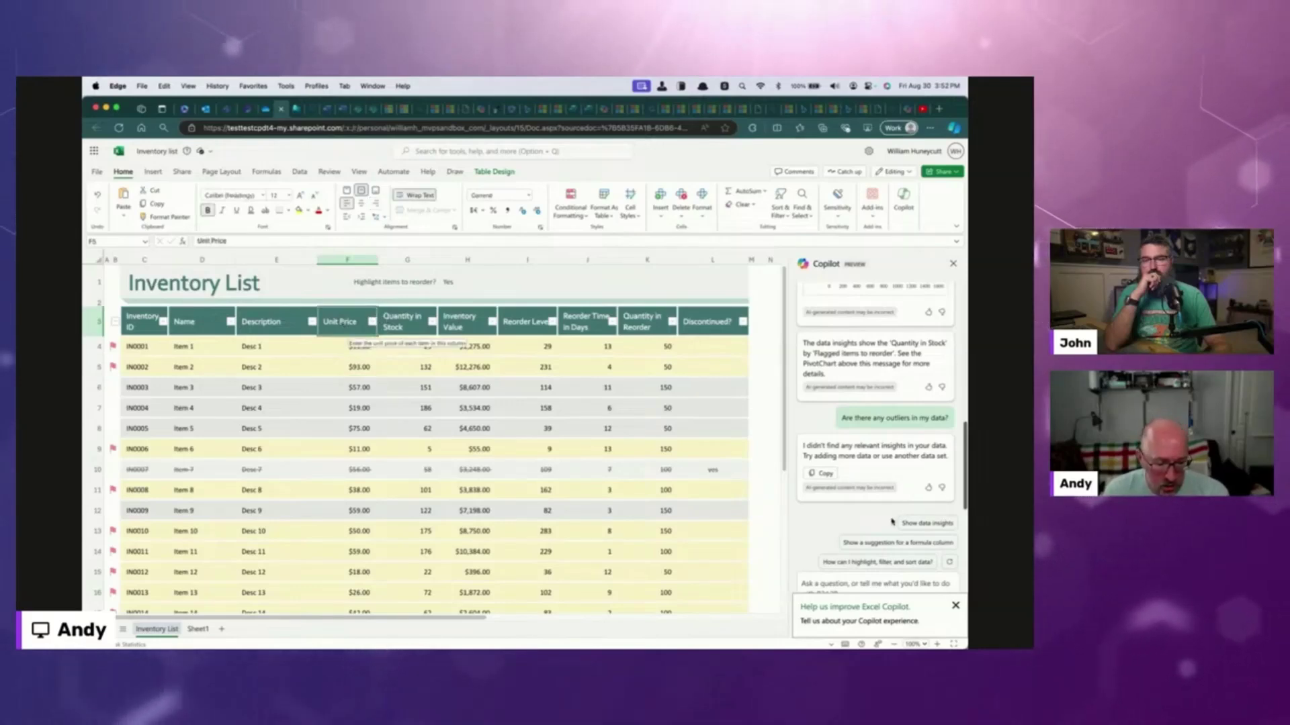
left_click(921, 523)
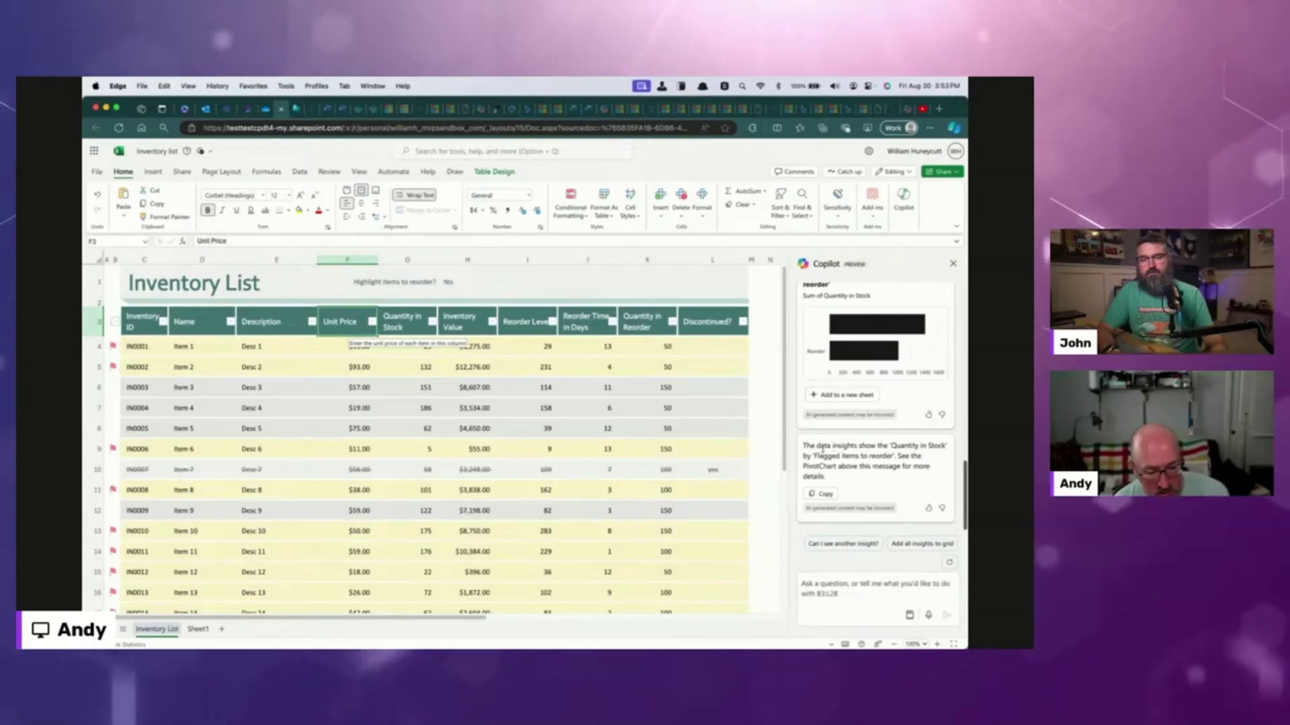
Step: Review Copilot's Quantity in Stock insight and ask "Can I see another insight?"
left_click_drag(804, 445, 843, 475)
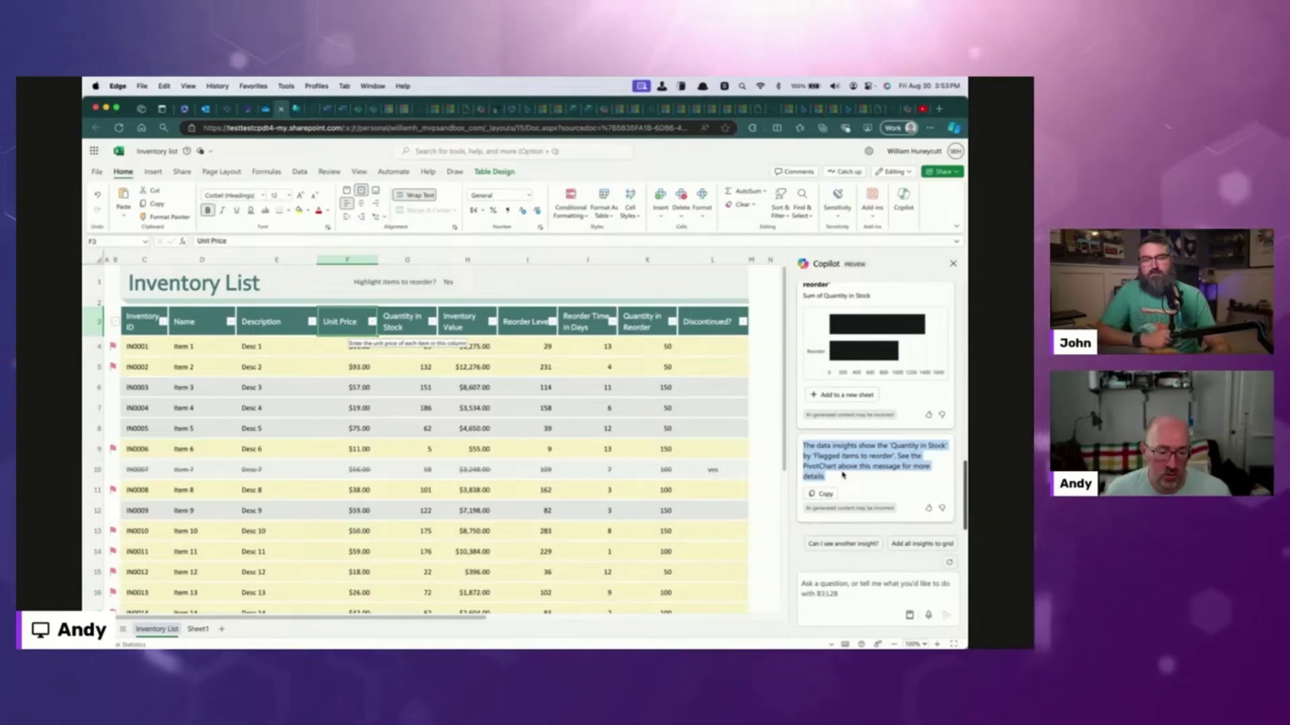
left_click(634, 314)
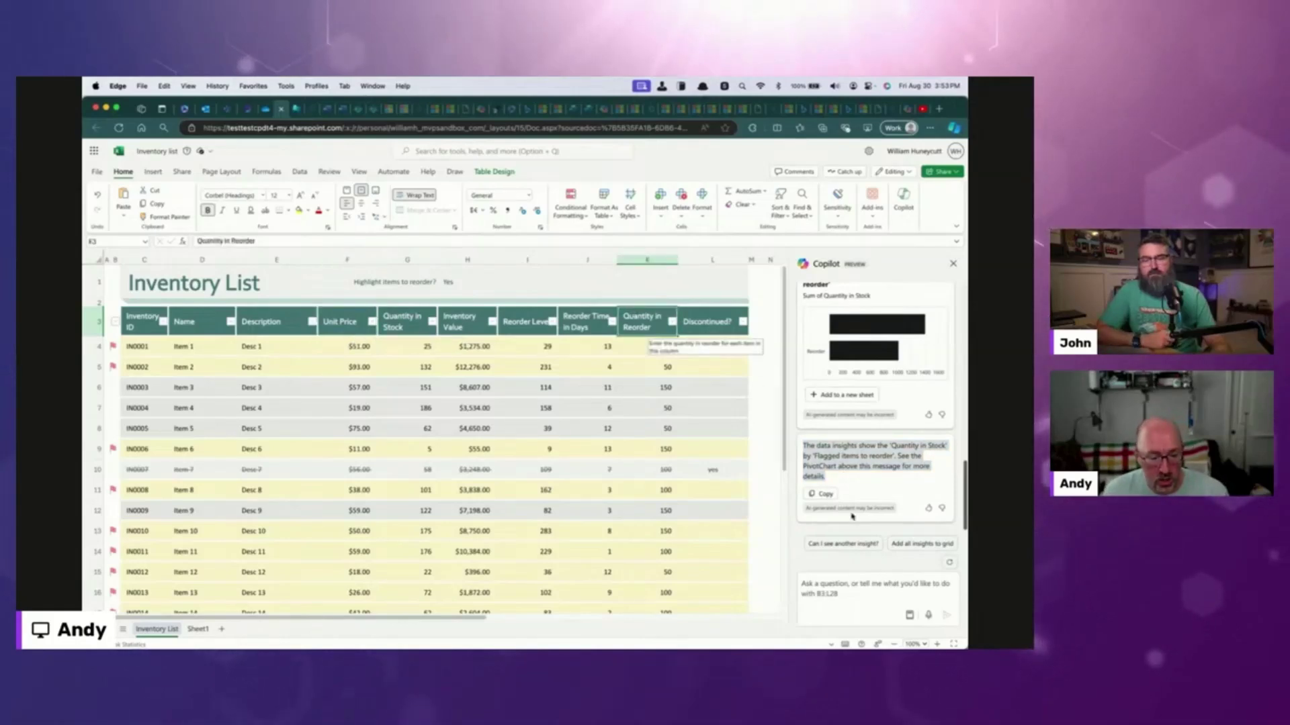
left_click(835, 545)
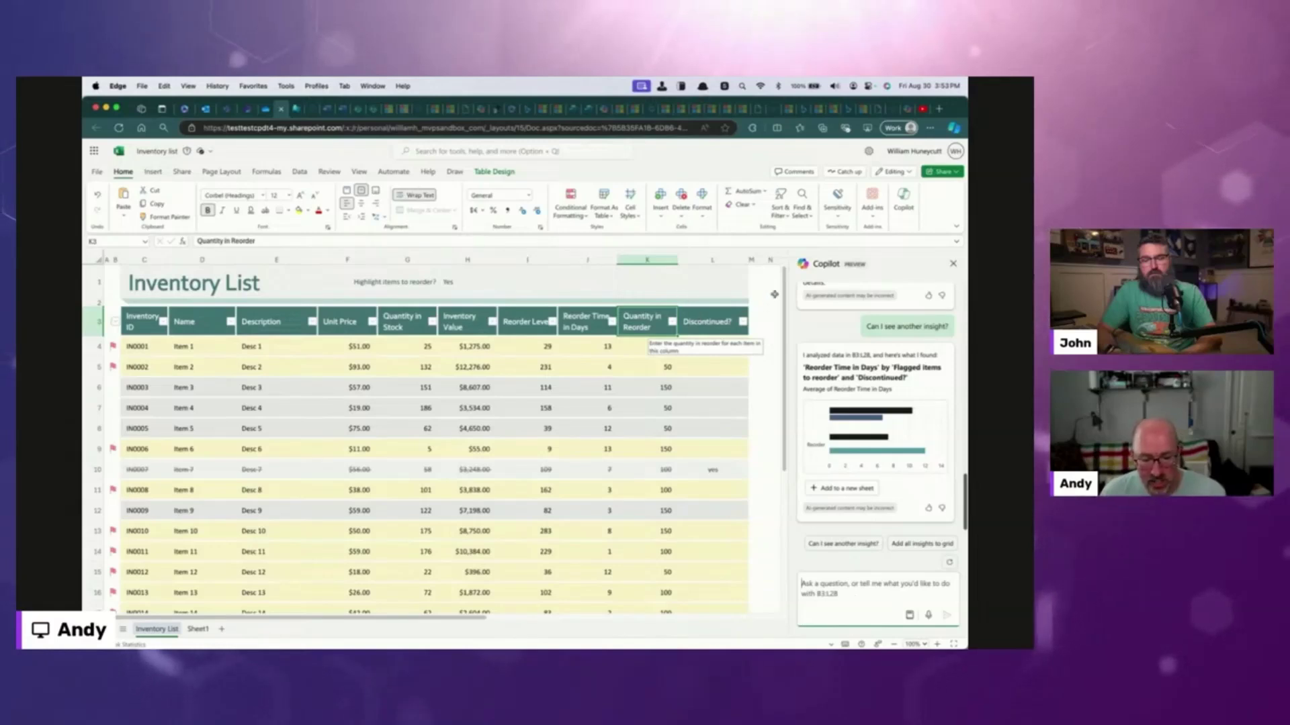
Step: Close Copilot, reload the Inventory list workbook and reopen Copilot with a fresh chat
left_click(761, 279)
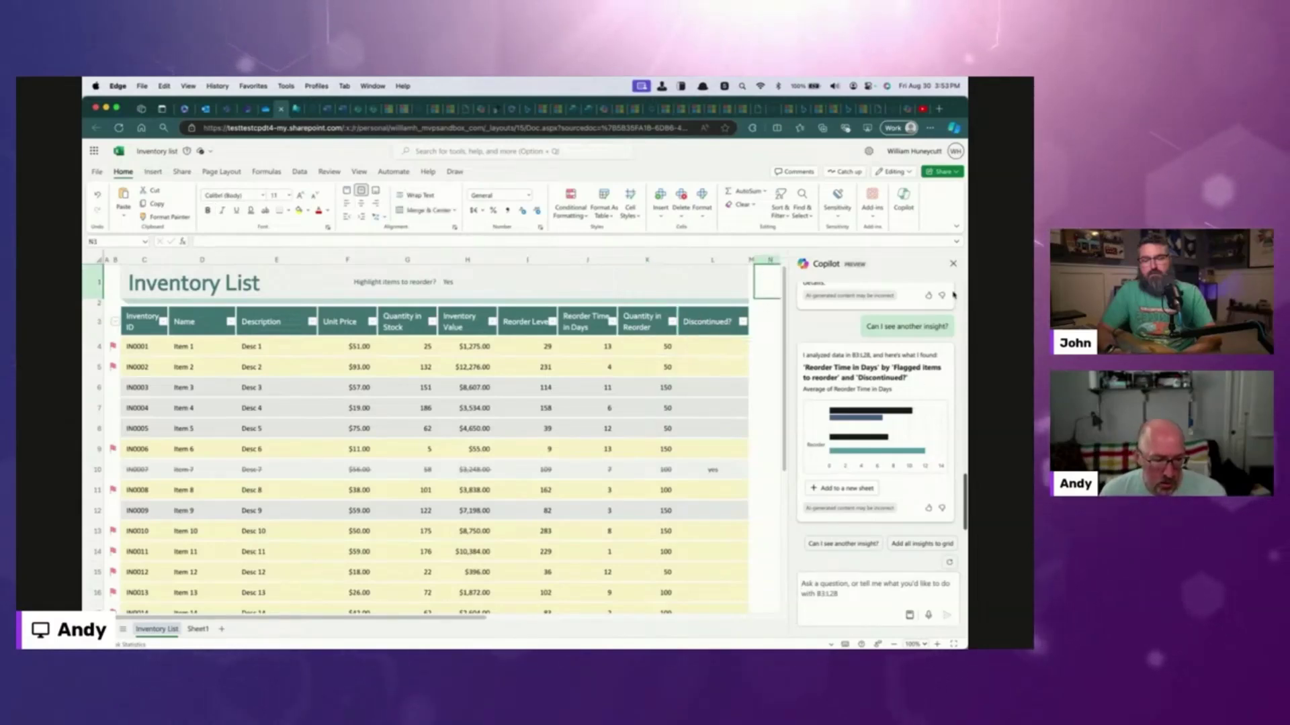
left_click(953, 265)
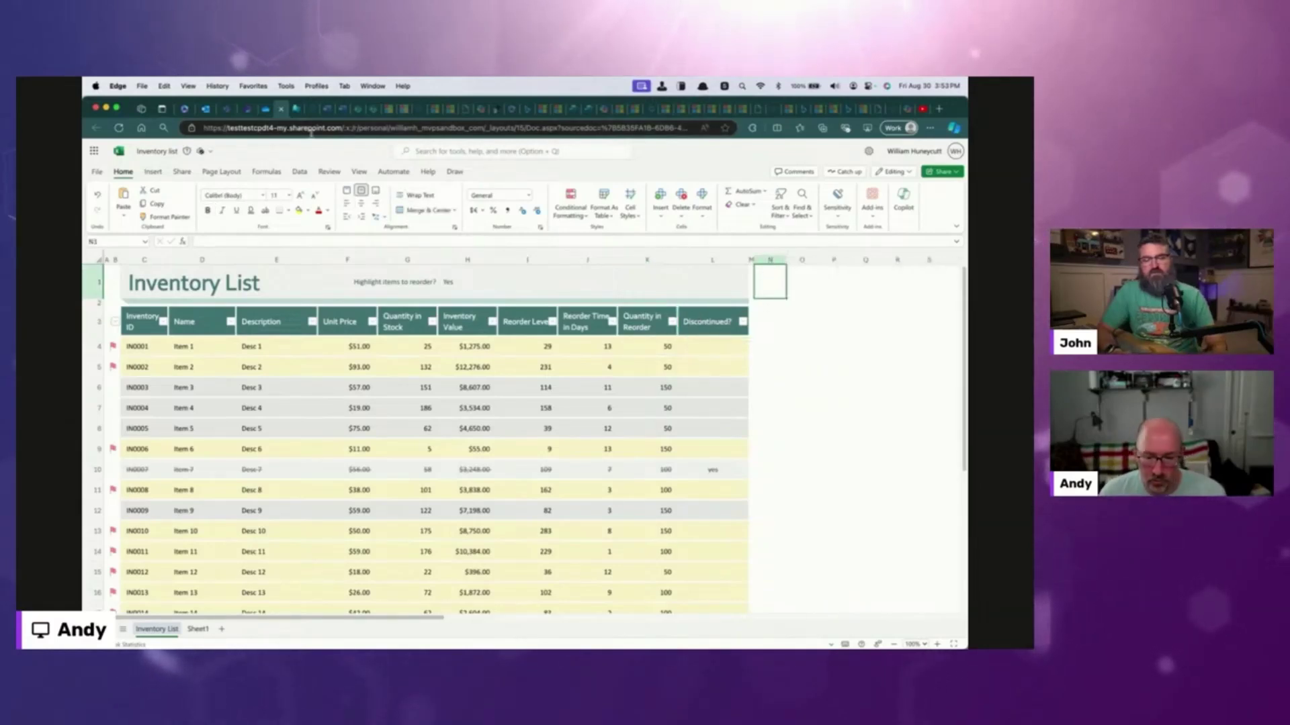
left_click(118, 128)
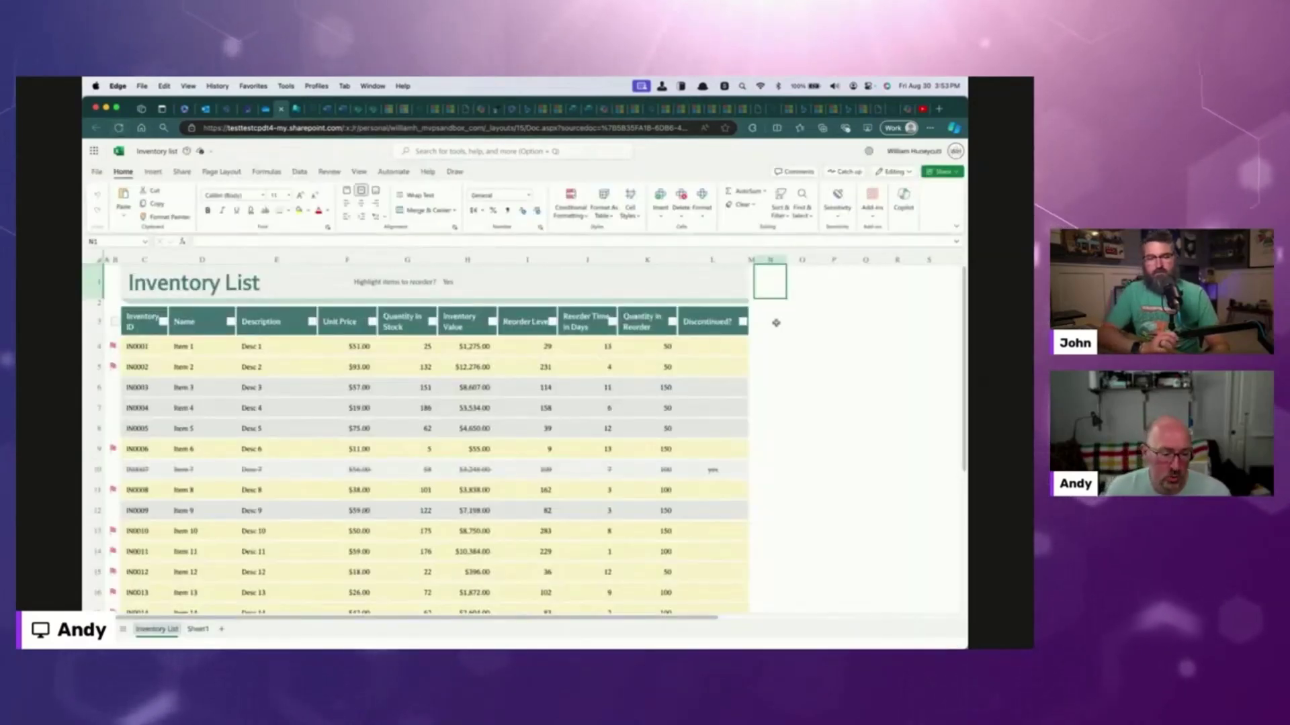
left_click(904, 197)
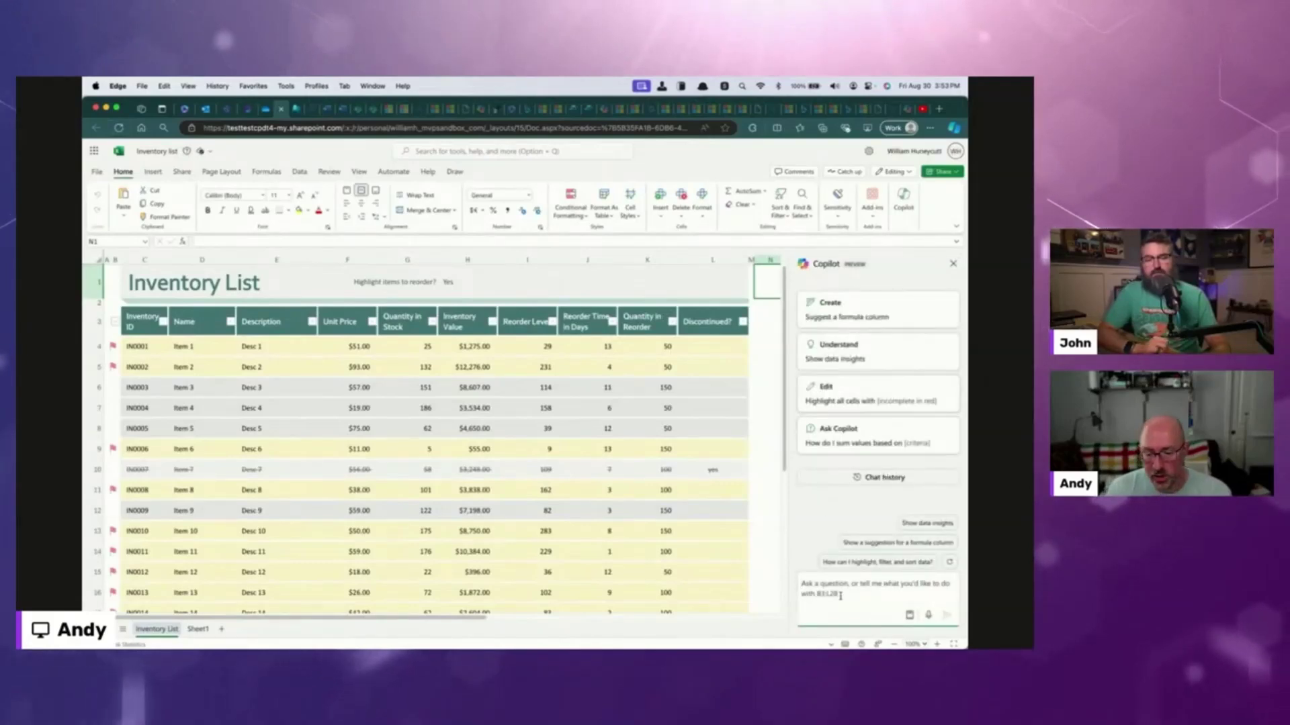
Step: Ask Copilot "Is there a correlation between the recorder time in days and quantity in reorder vs the reorder?"
type("Is there ad")
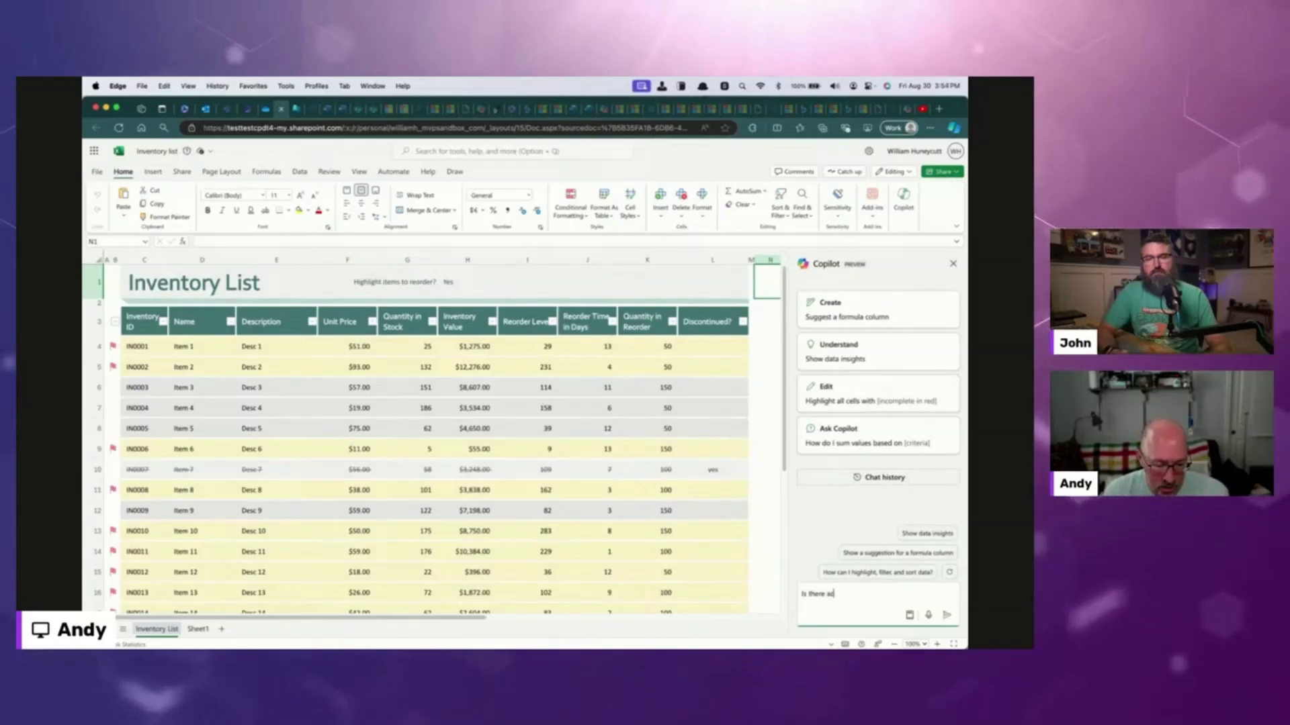
key("BackSpace")
type("col")
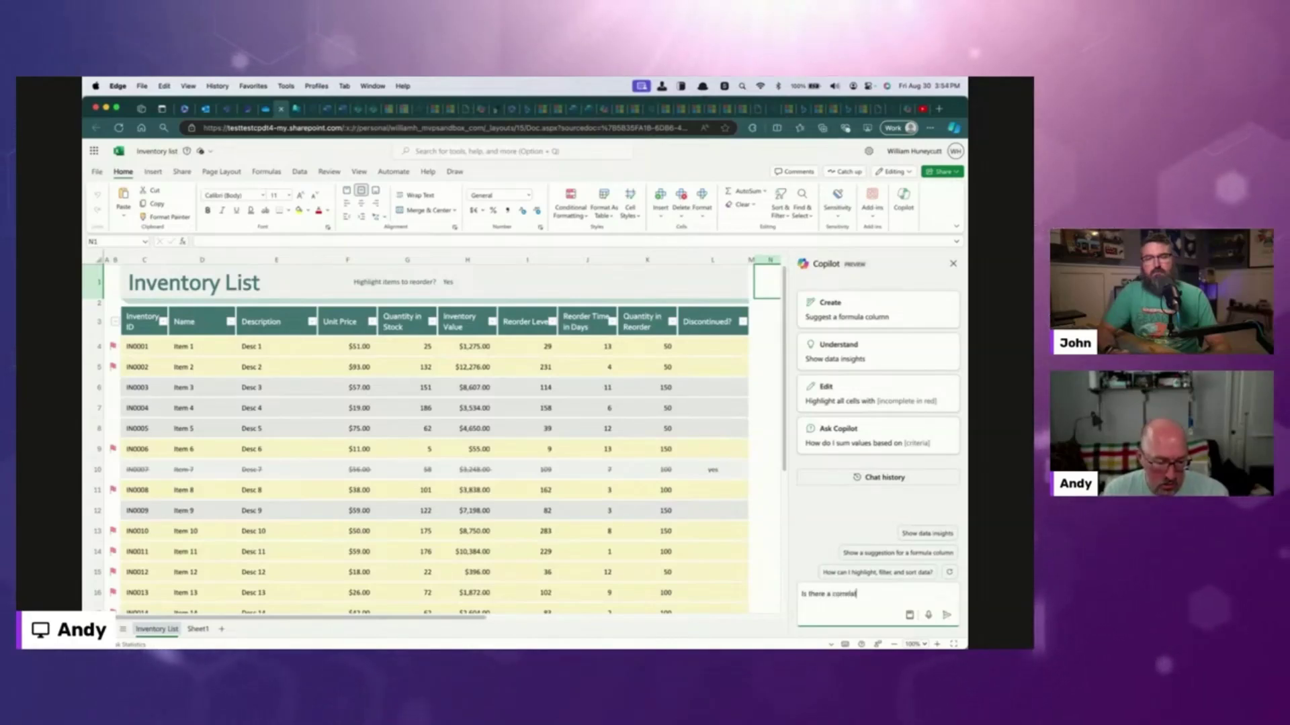
type("relation between")
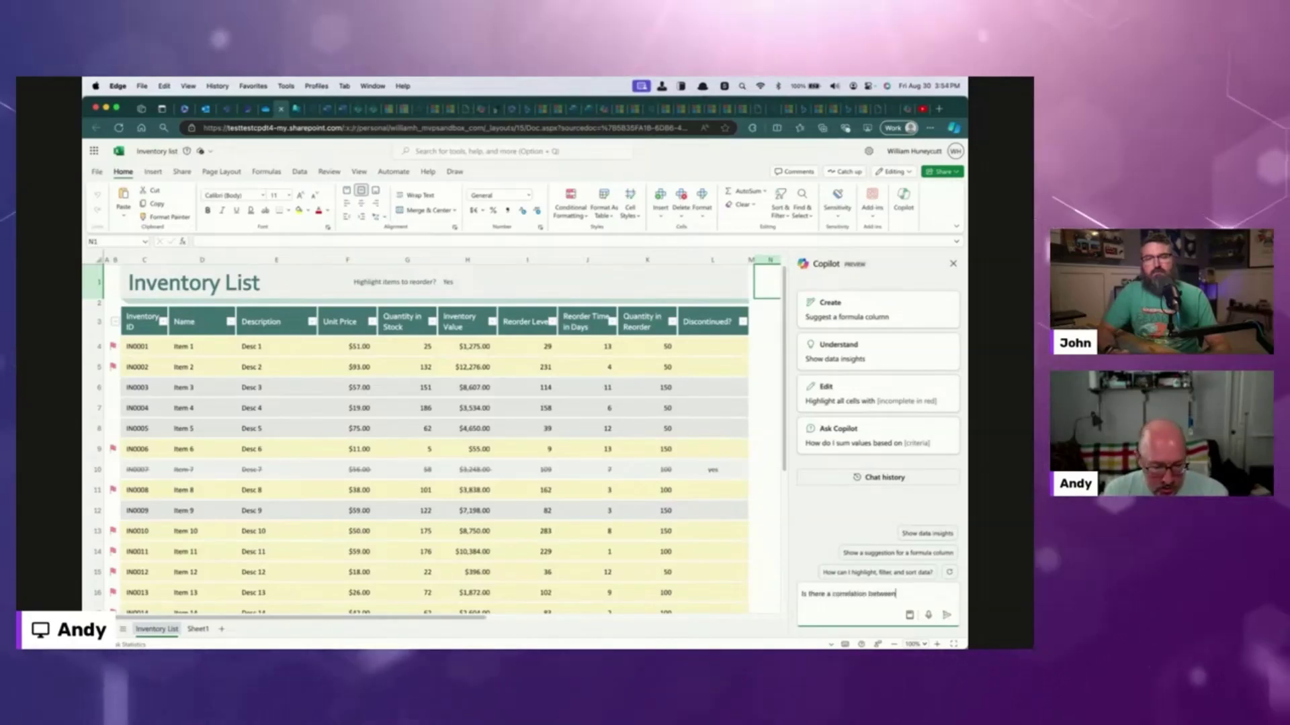
type(" the re")
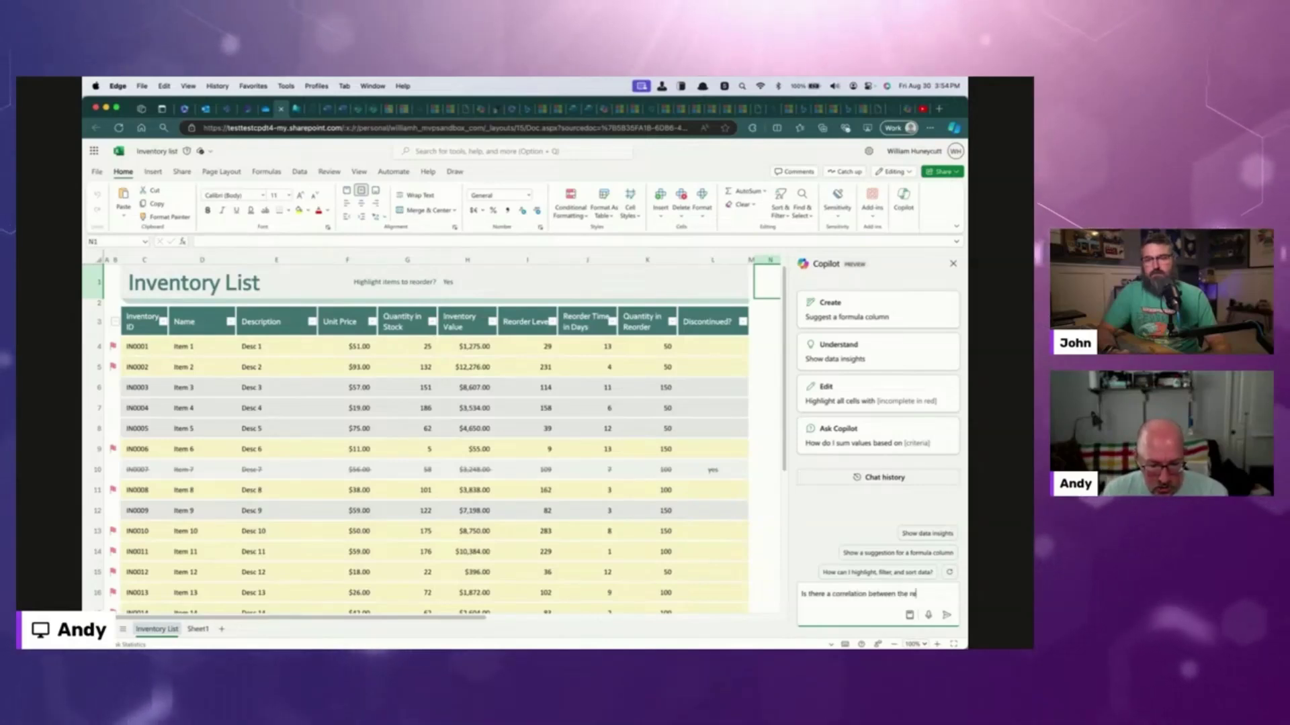
type("reco")
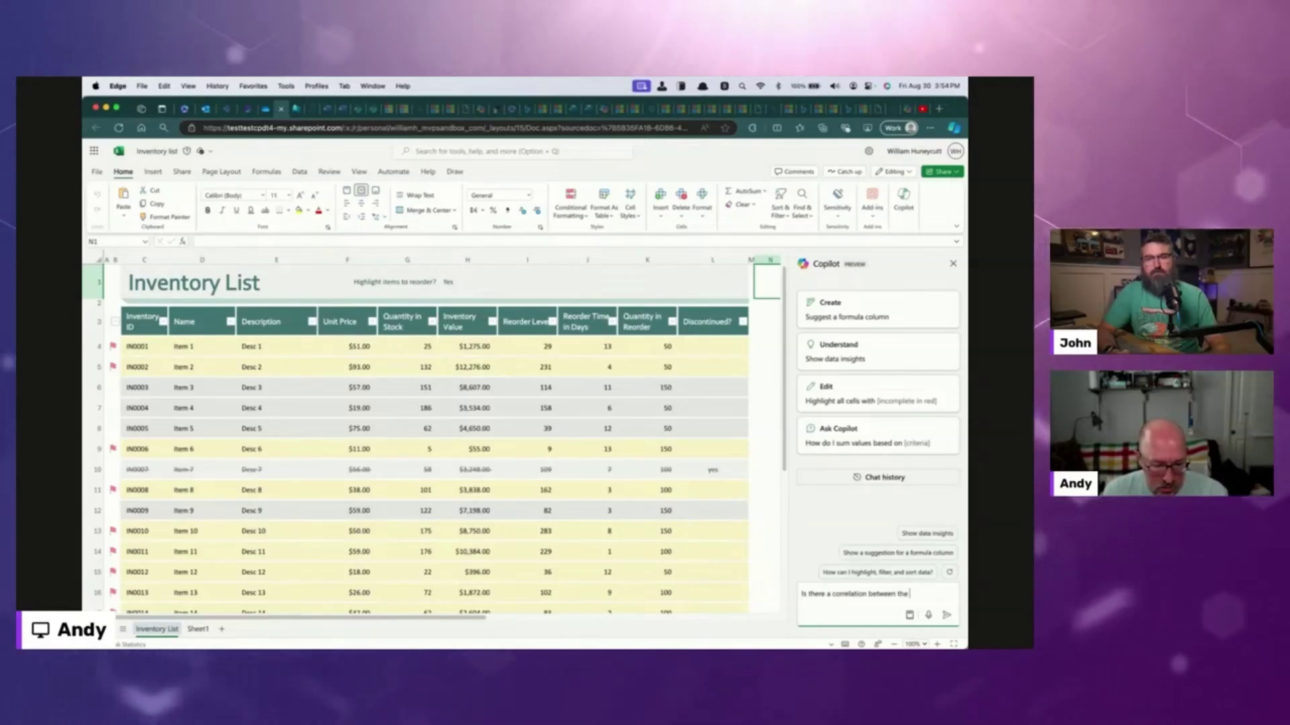
type("rder")
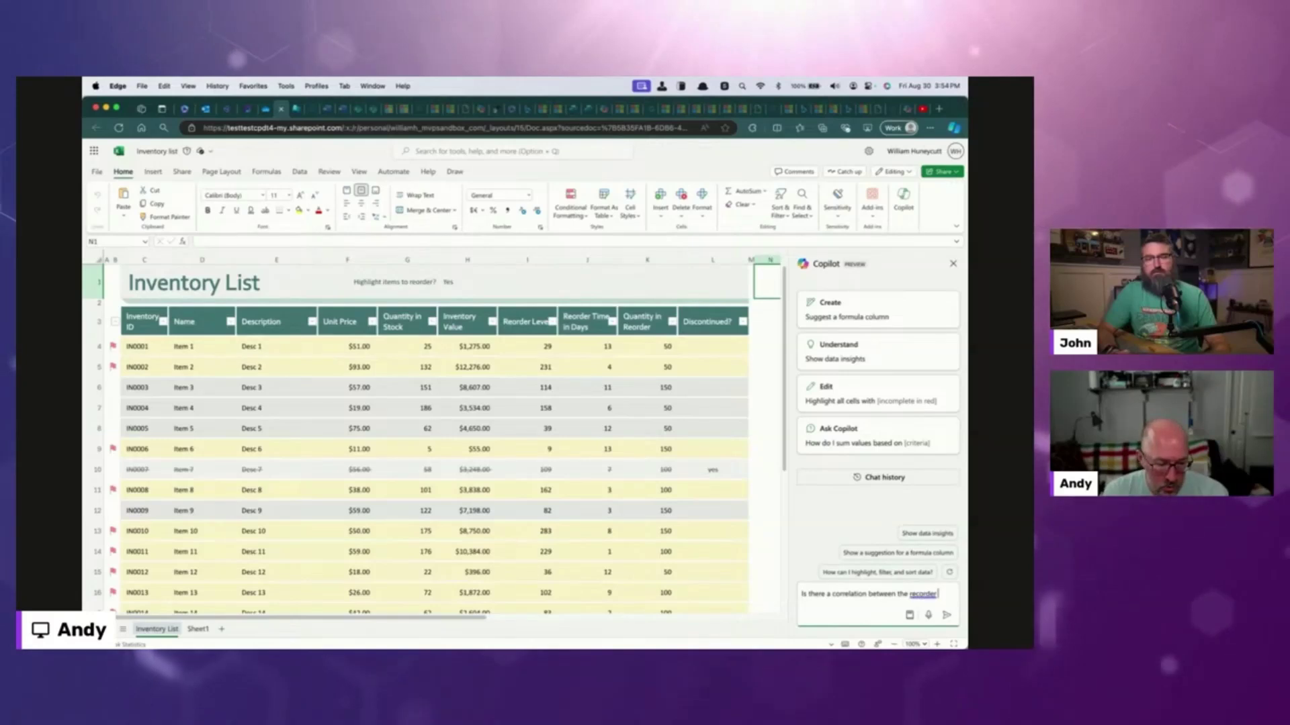
type(" time in days and qua")
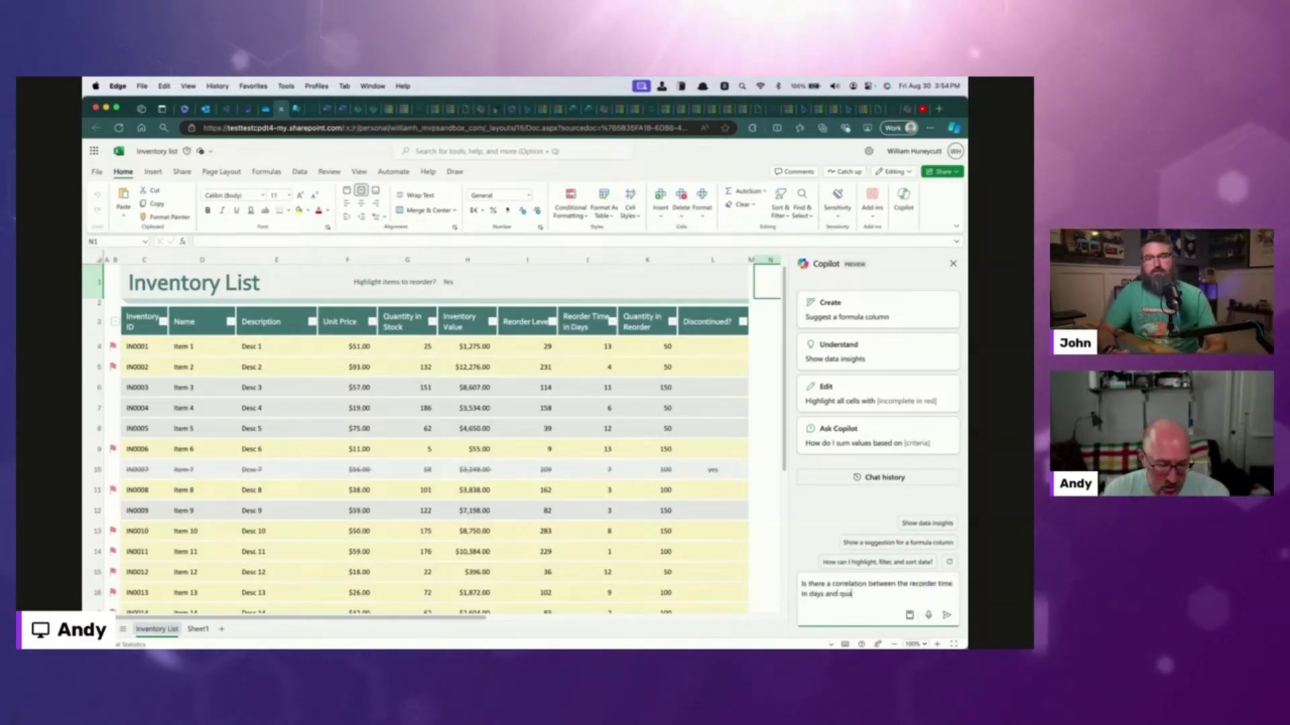
type("ntity")
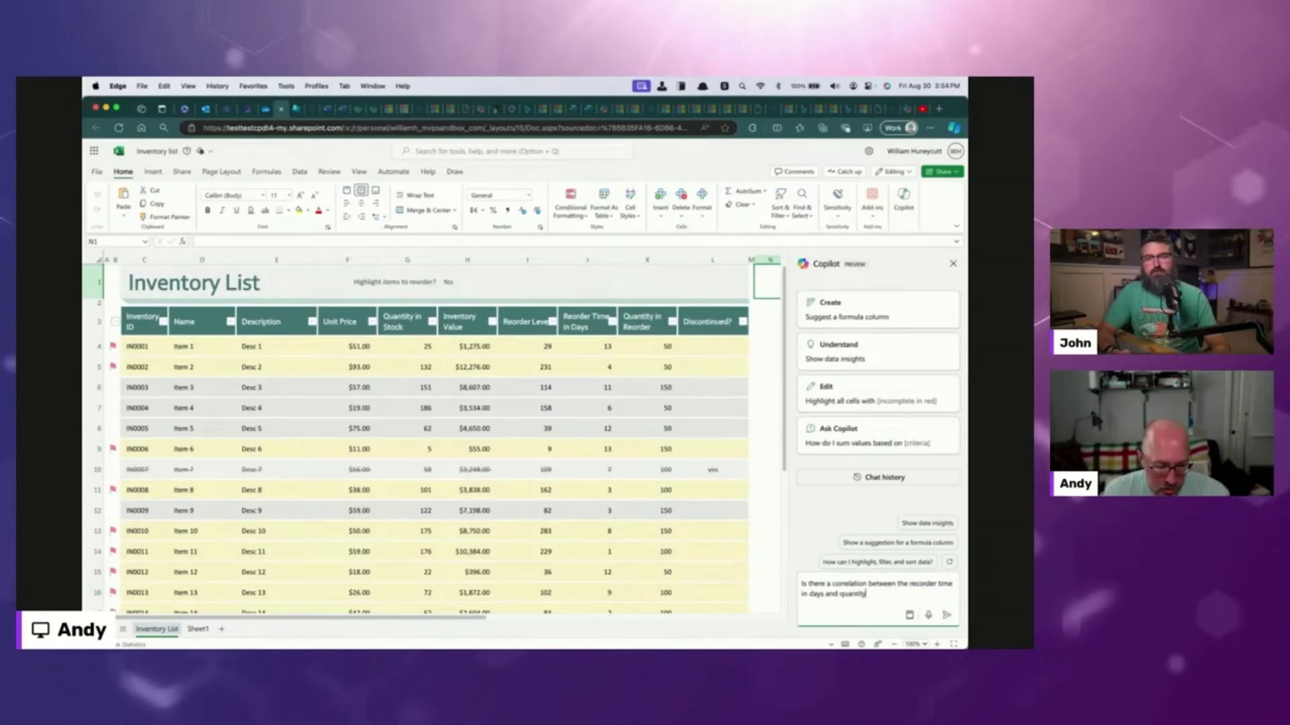
type(" in re")
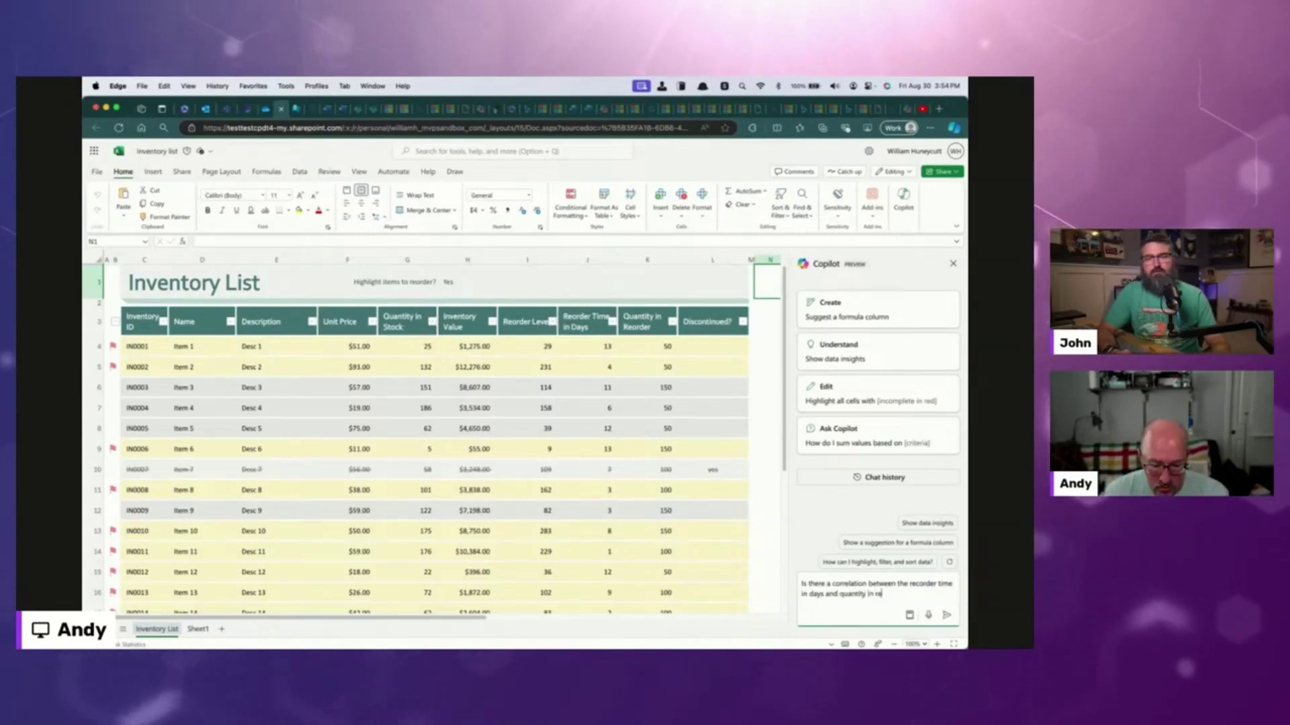
type("order vs")
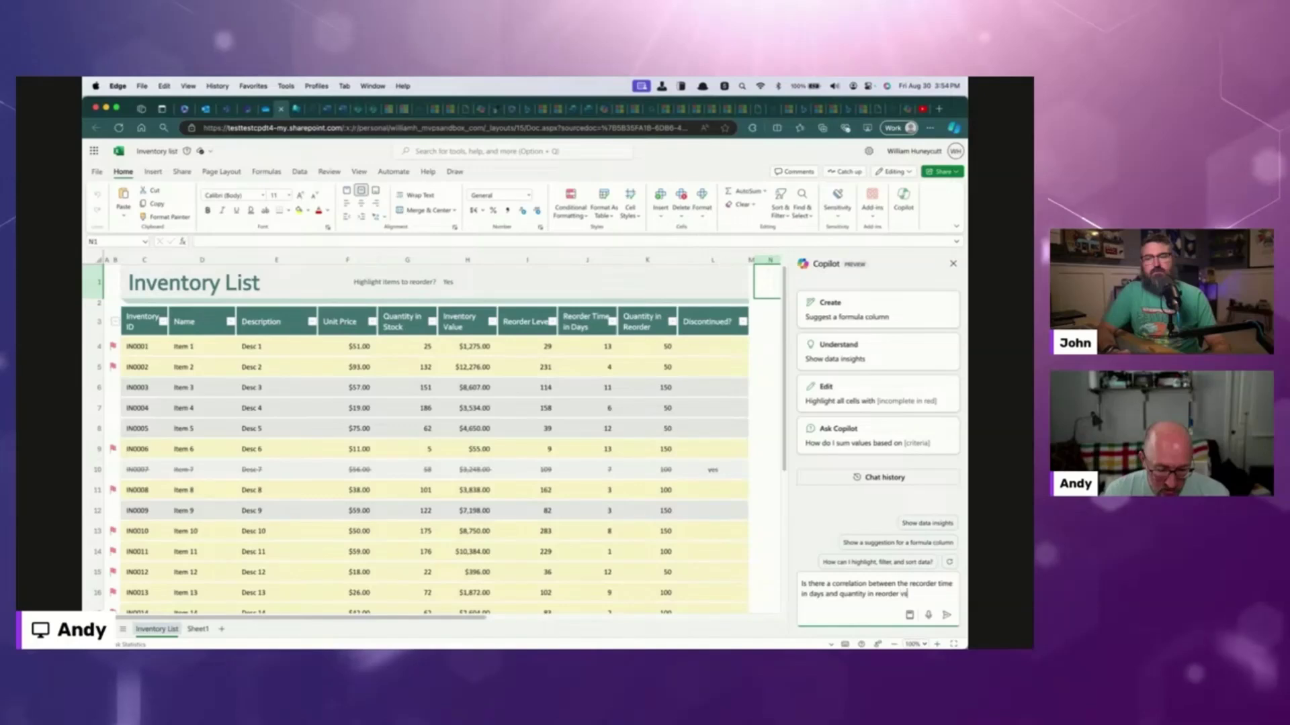
type(". the re")
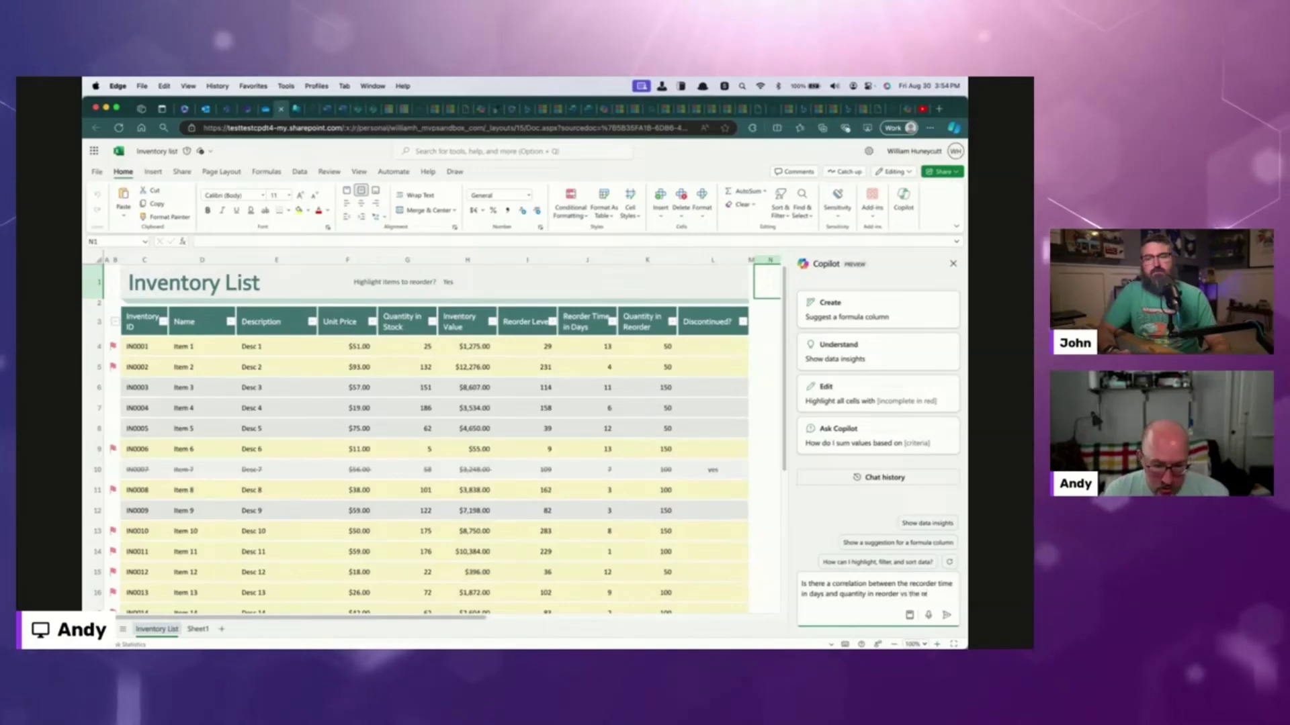
type("or")
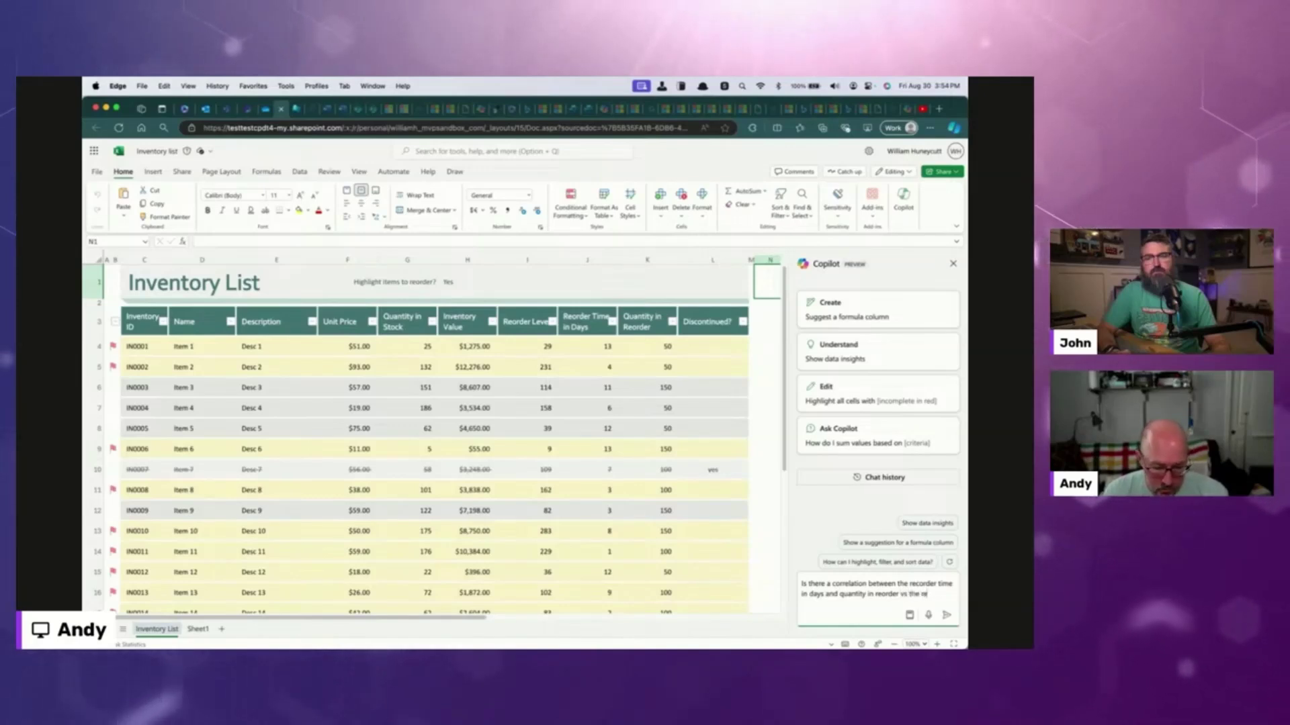
type("der?")
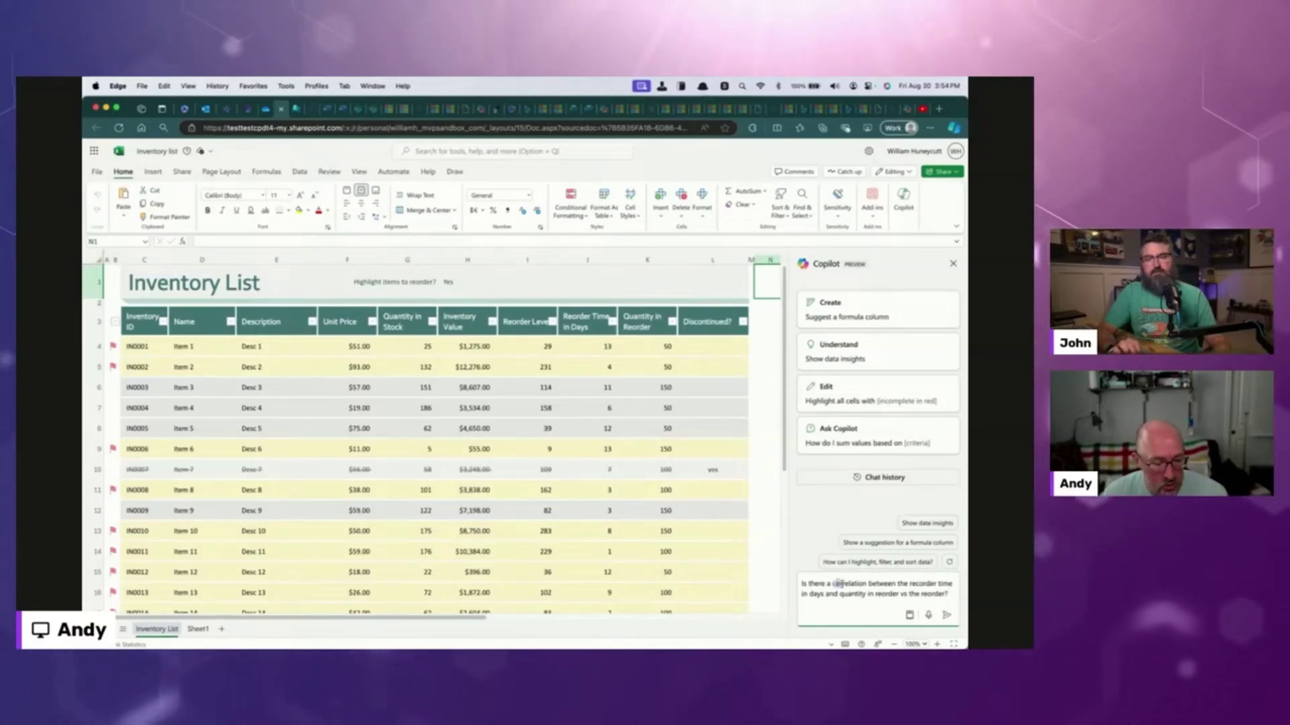
left_click_drag(833, 584, 894, 583)
left_click(946, 615)
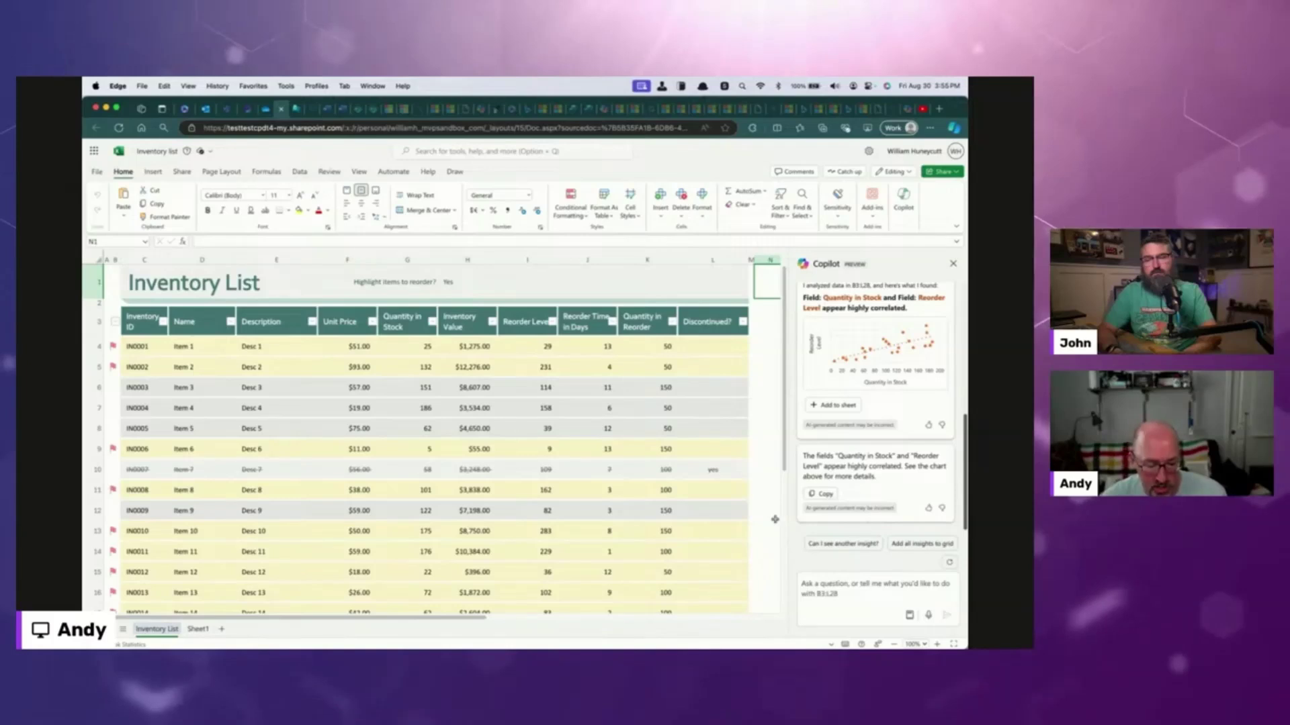
Step: Write the Copilot prompt "Can you add a column to calulate a reorder factoring in the Quantity in Stock vs Reorder time in days and reorder level?"
left_click(845, 586)
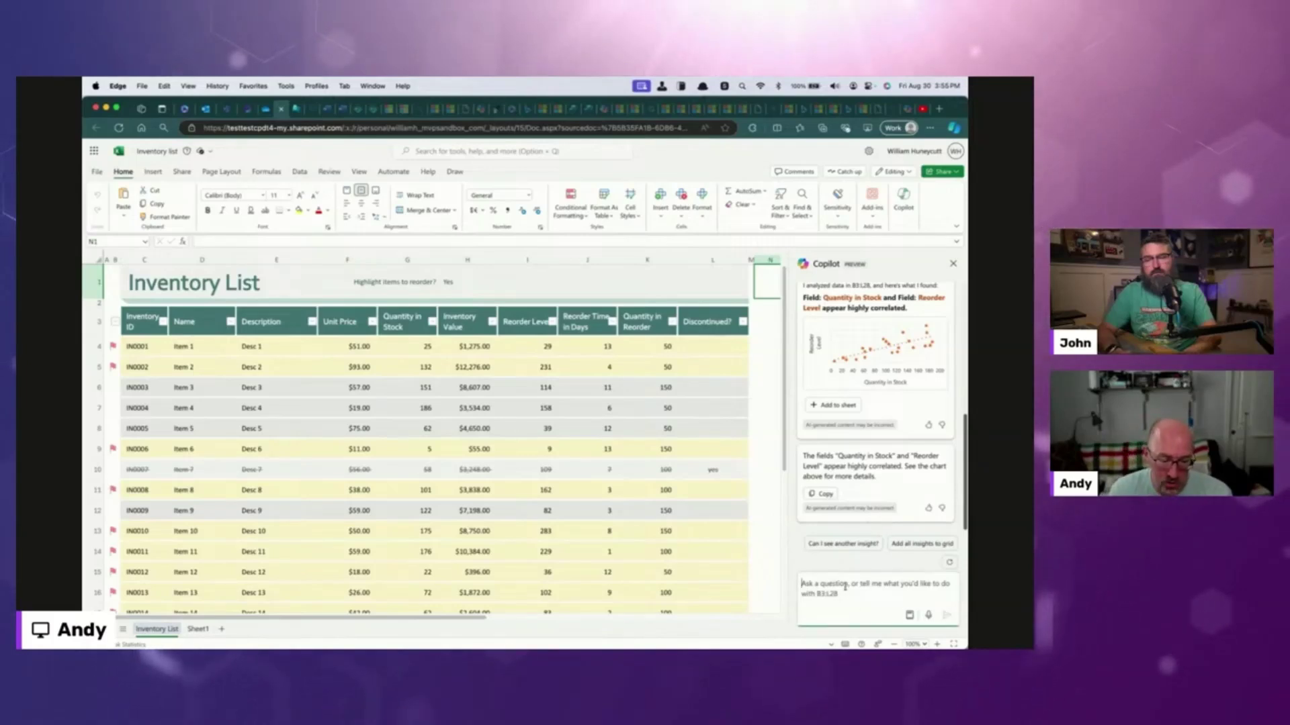
type("can you")
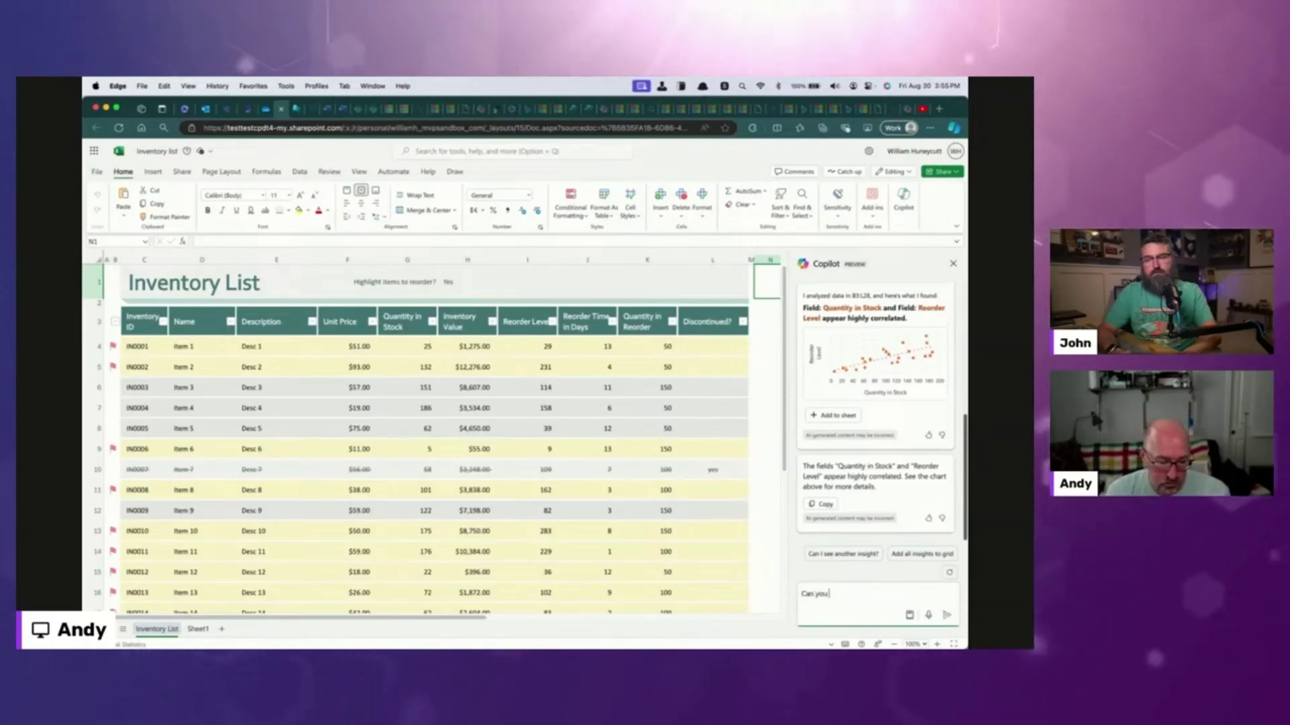
type(" add a")
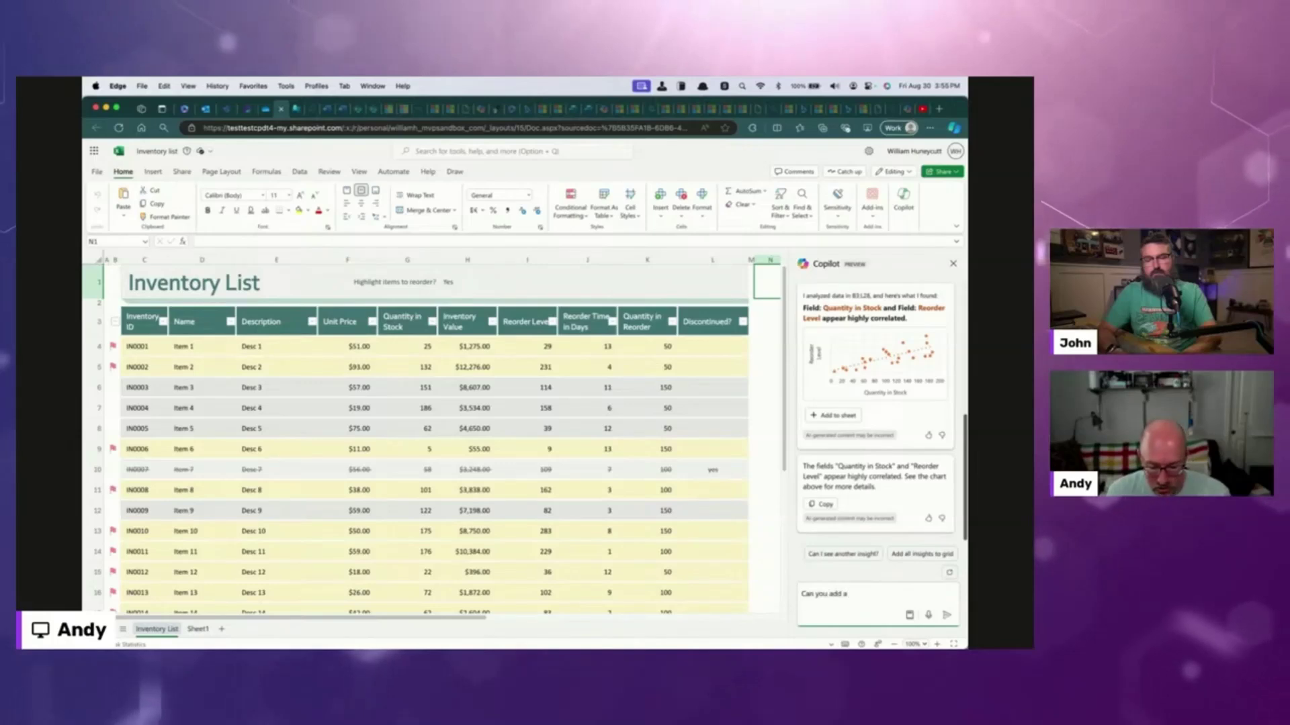
type(" column a")
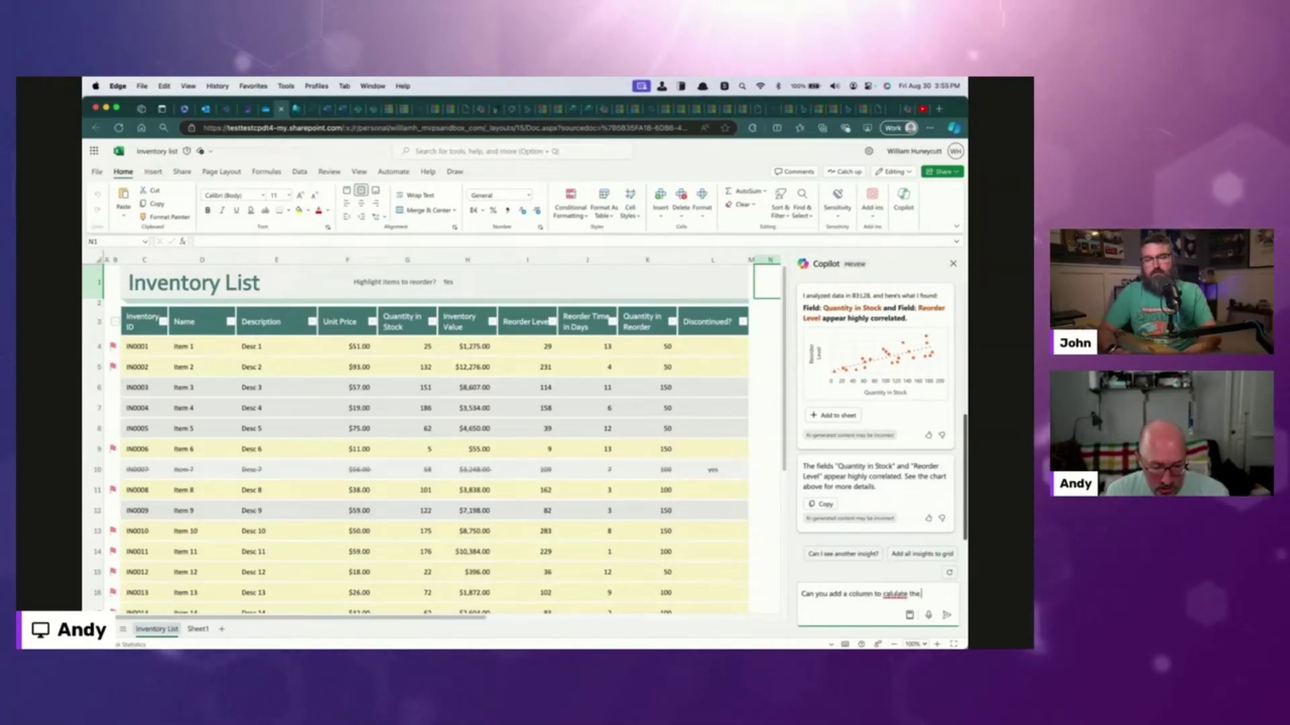
type("calulate a reorder")
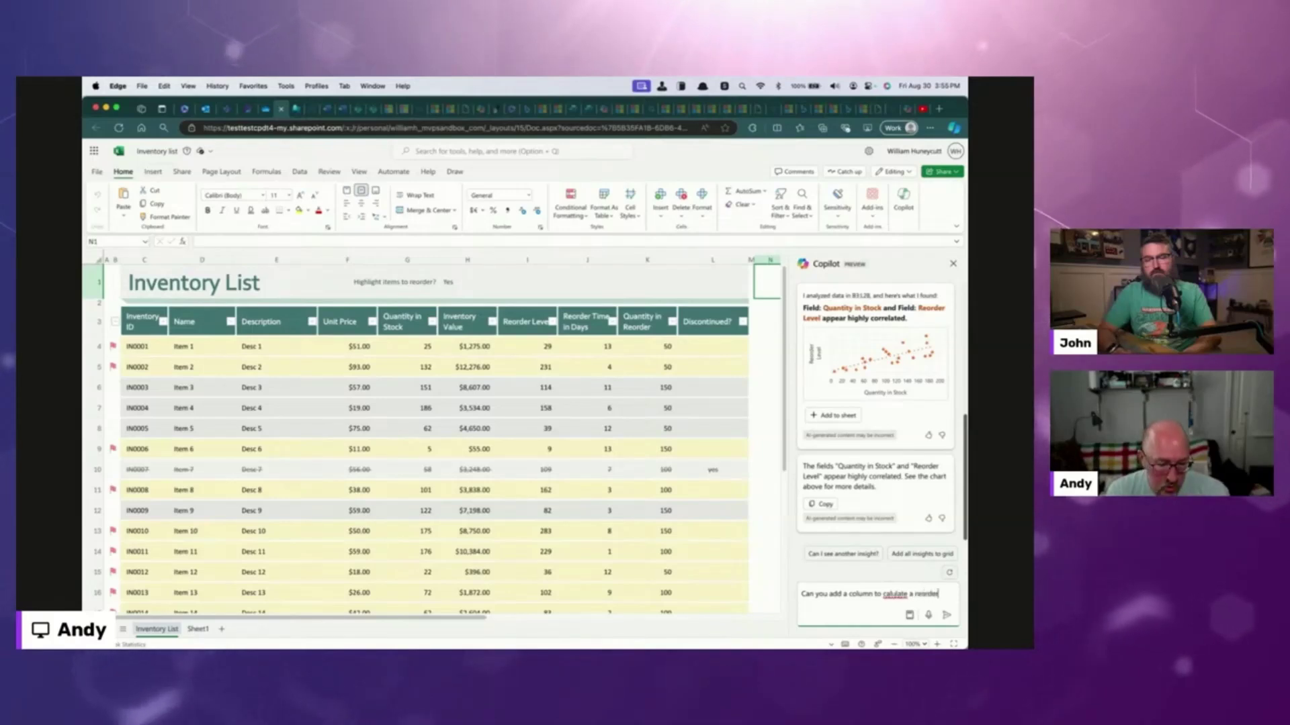
type(" factoring in")
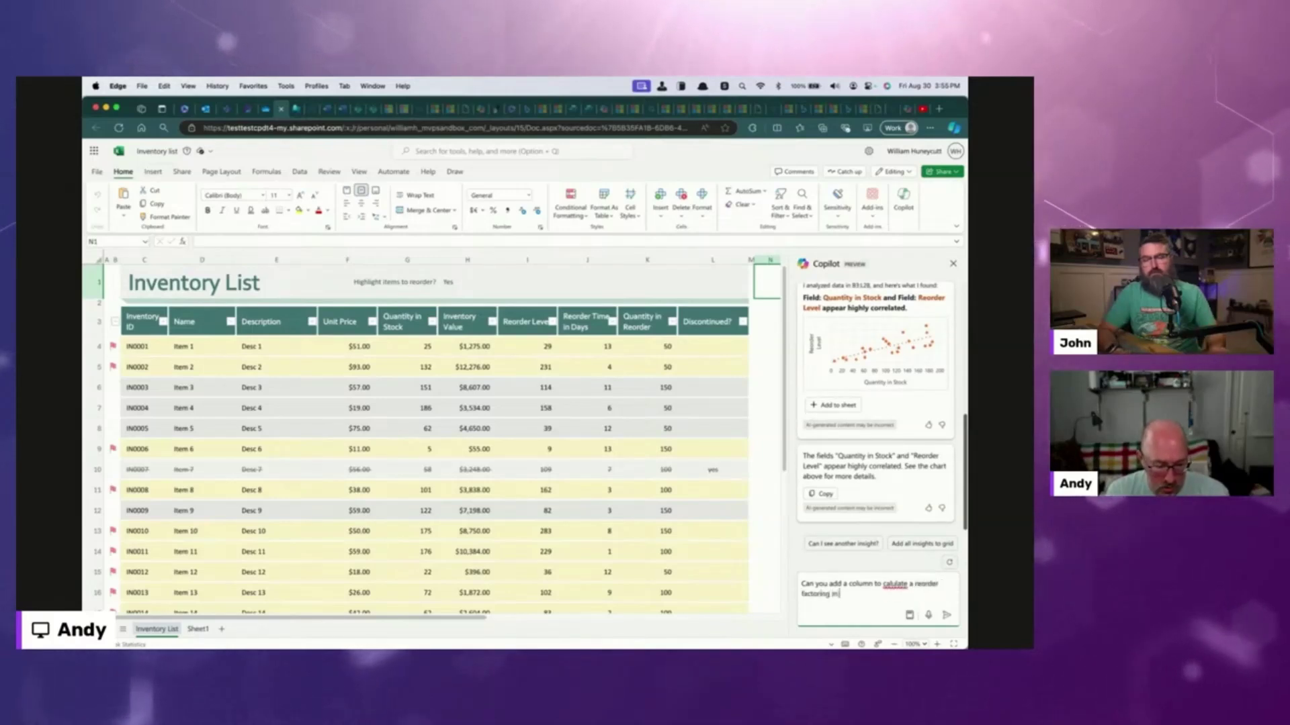
type(" the Qua")
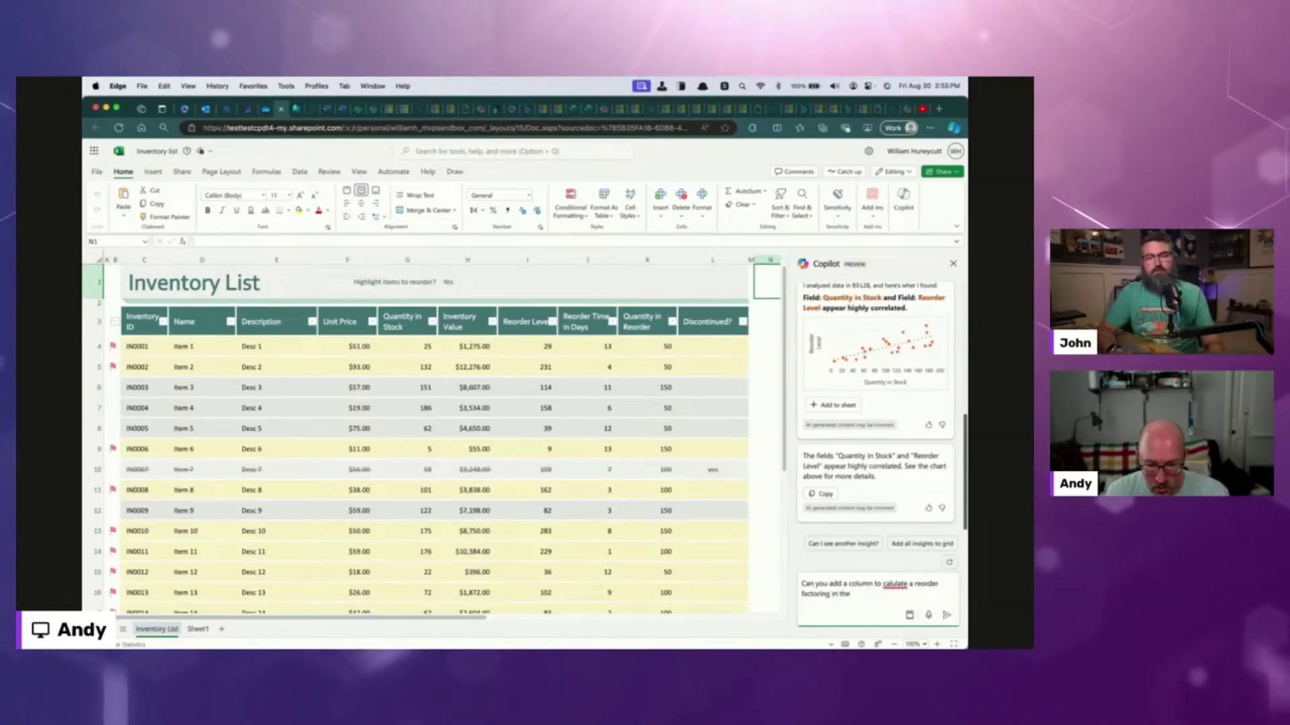
key("BackSpace")
key("BackSpace")
key("BackSpace")
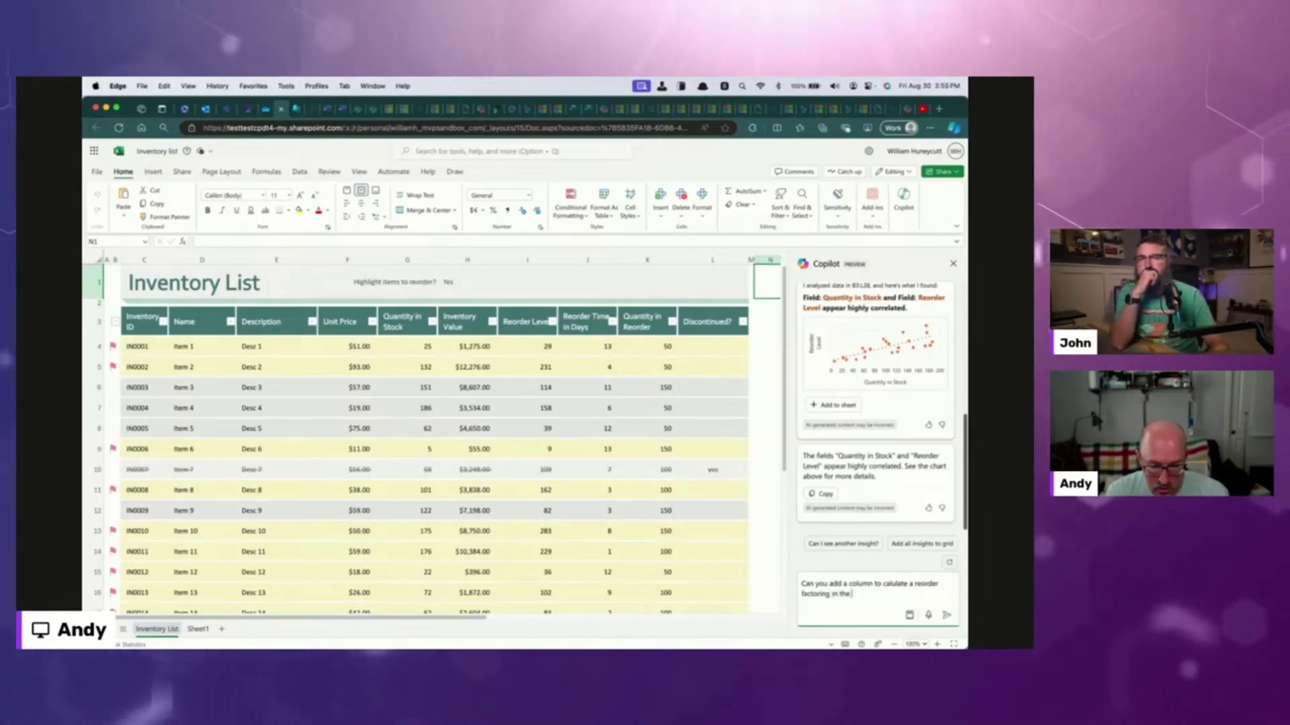
type("U")
key("BackSpace")
type("Quanti")
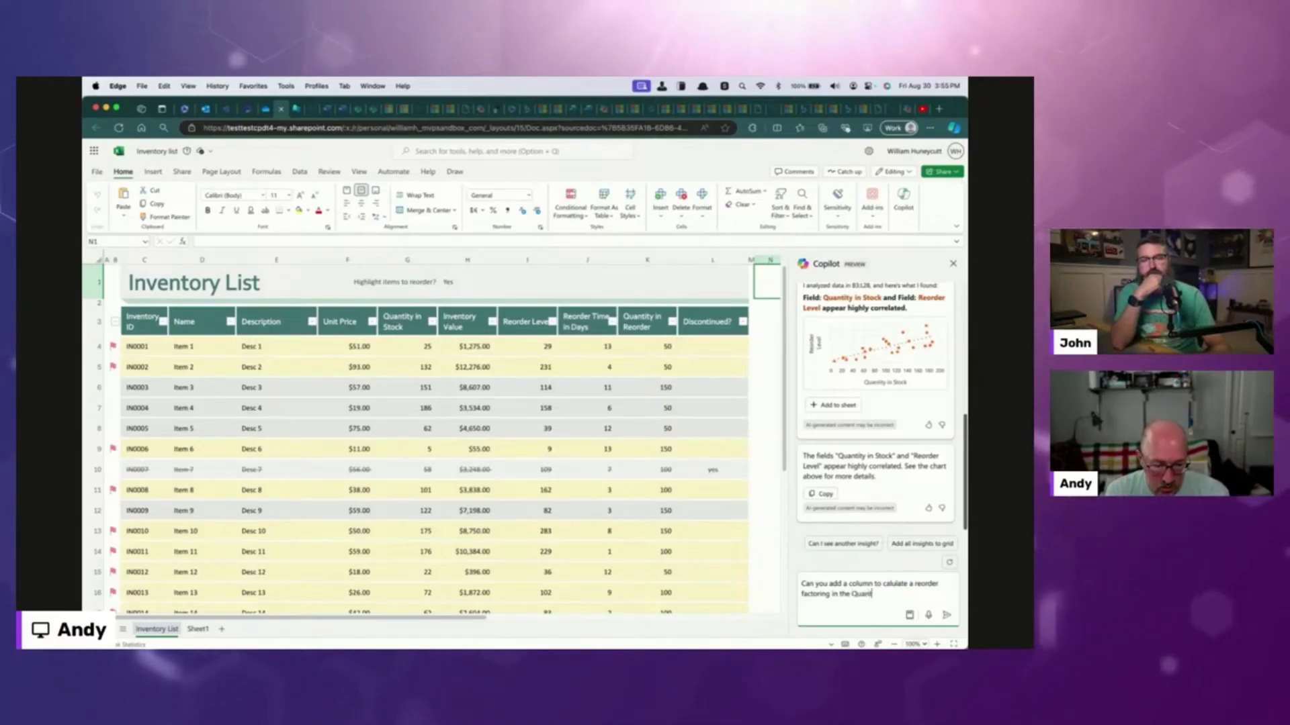
type("ty in S")
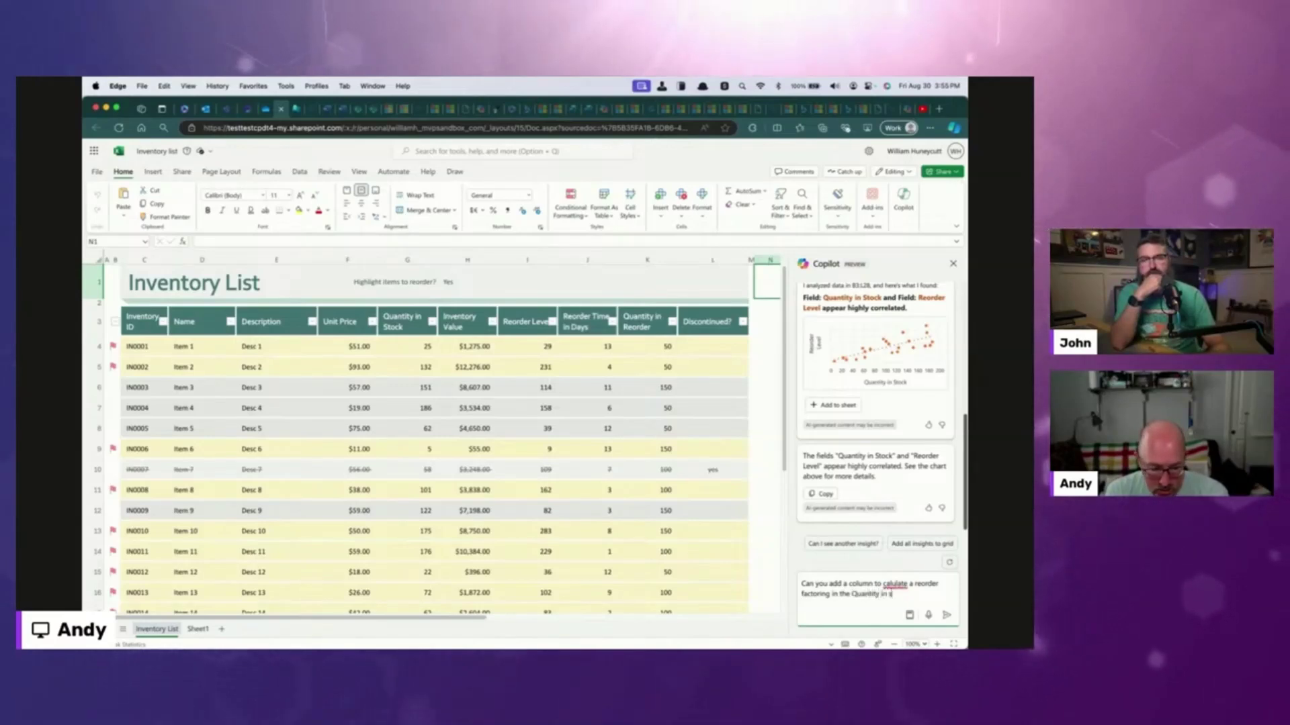
type("tock v")
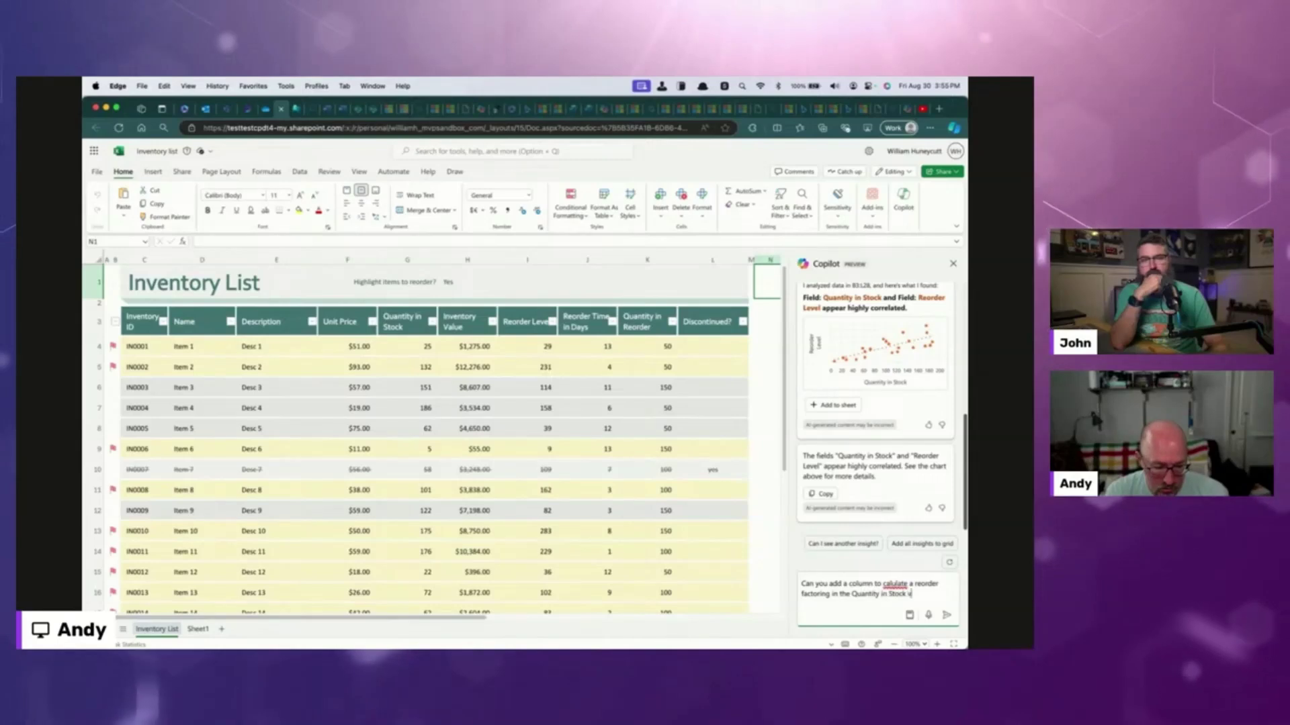
type("s Reorder time in days")
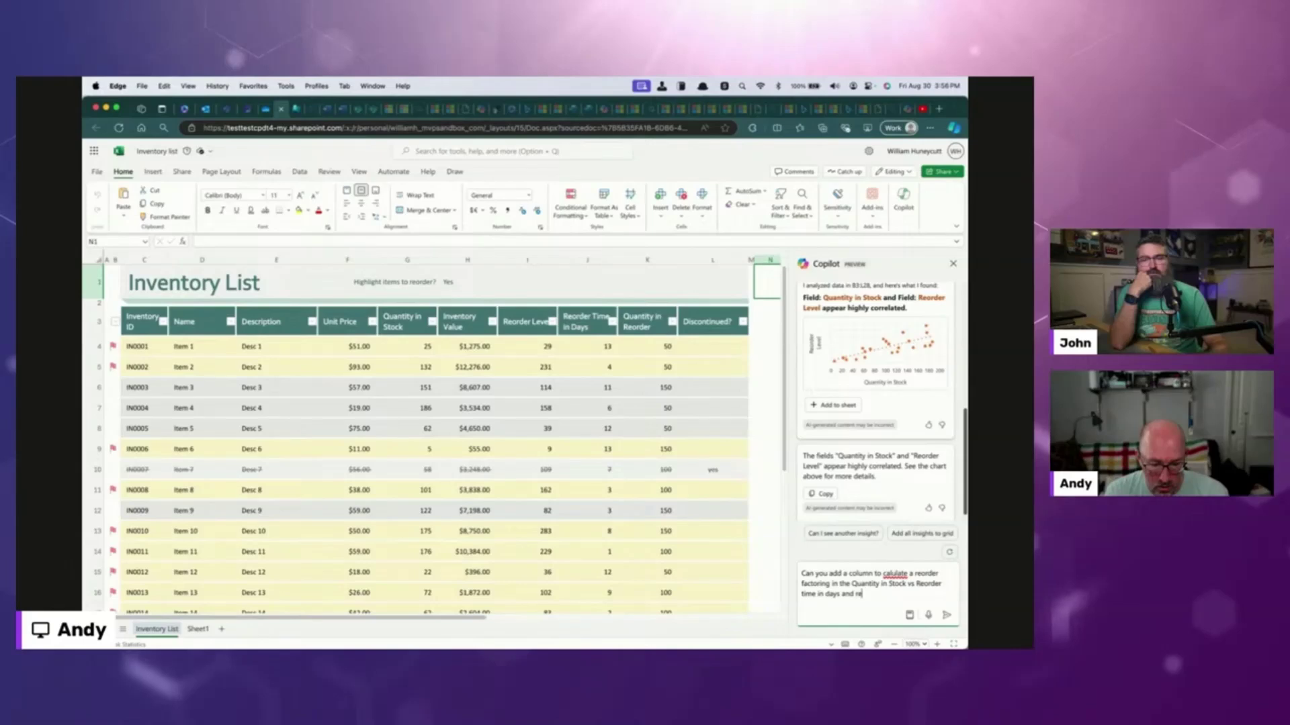
type("and reorder ")
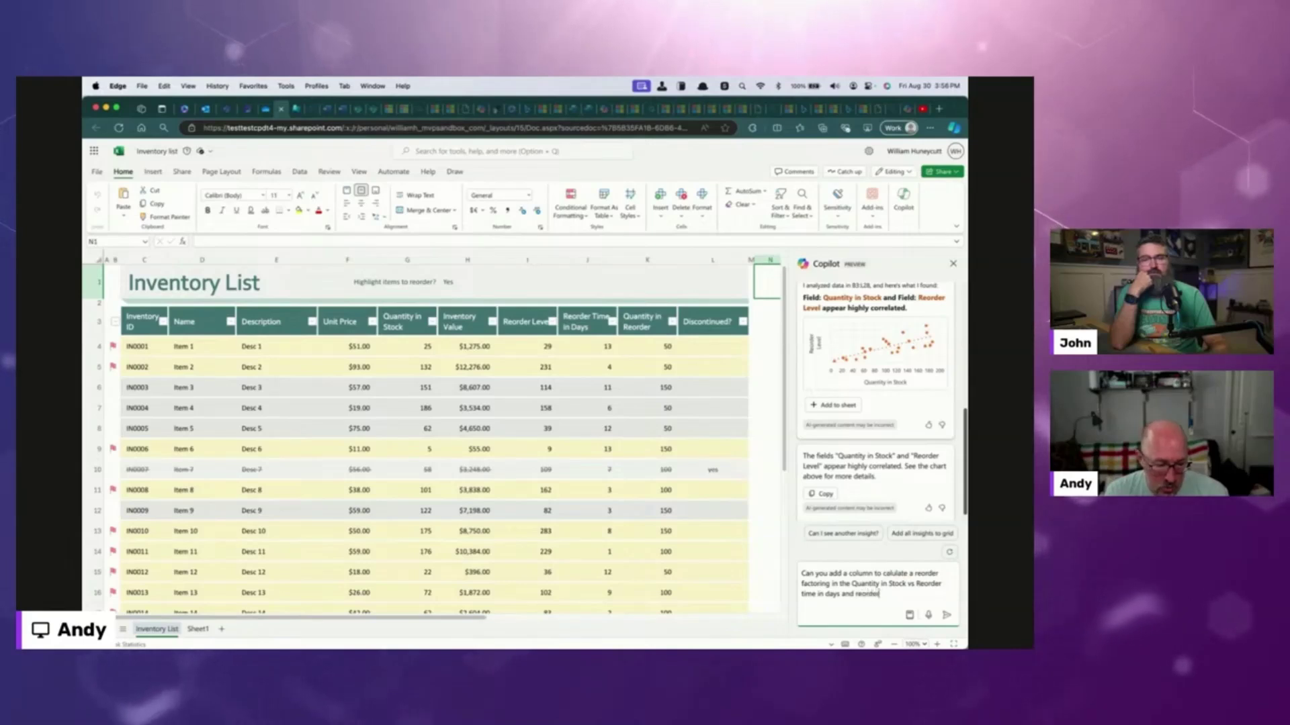
type("level?")
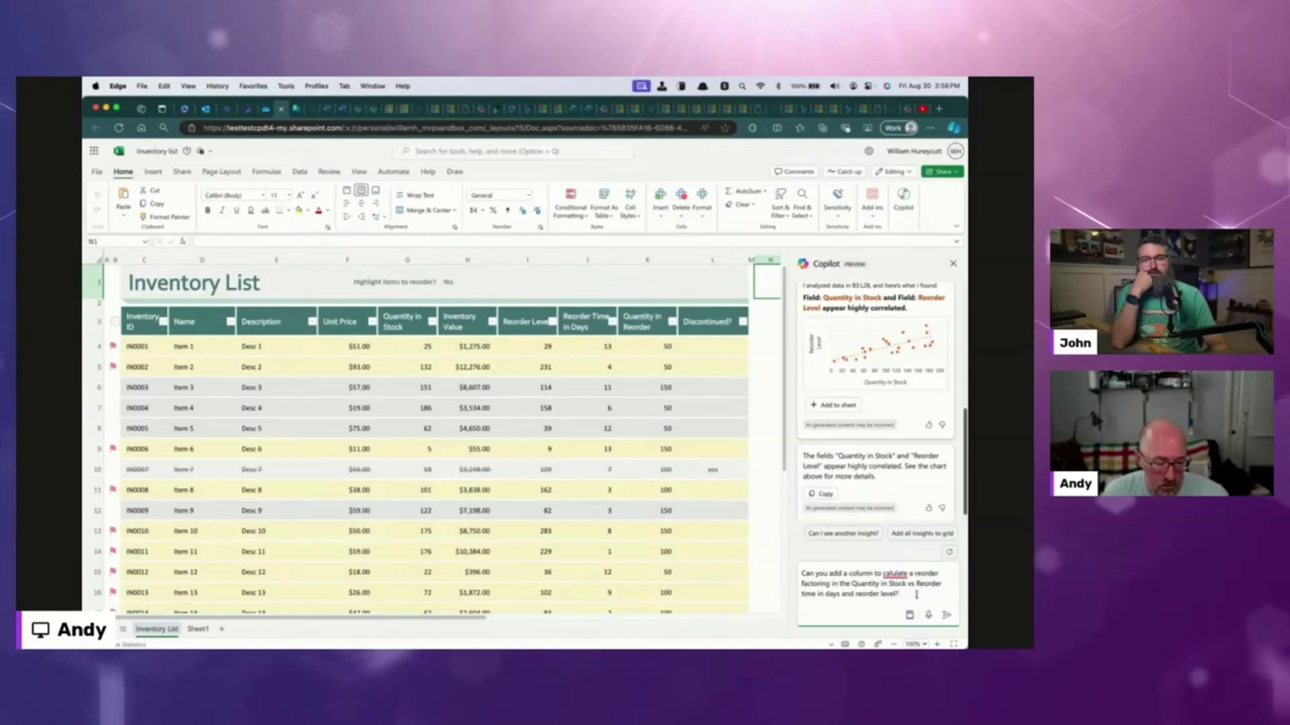
Step: Correct "calulate" to "calculate" and send the prompt to Copilot, dismissing the feedback request
right_click(901, 577)
left_click(891, 596)
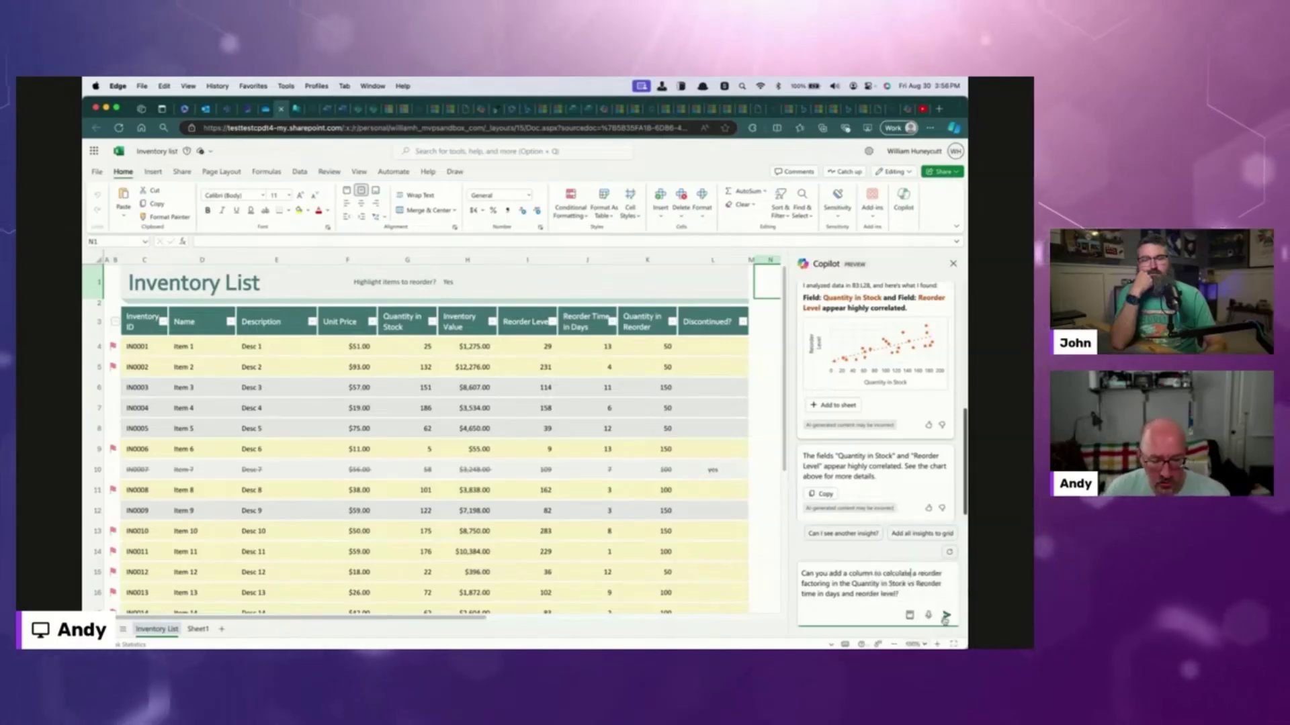
left_click(948, 617)
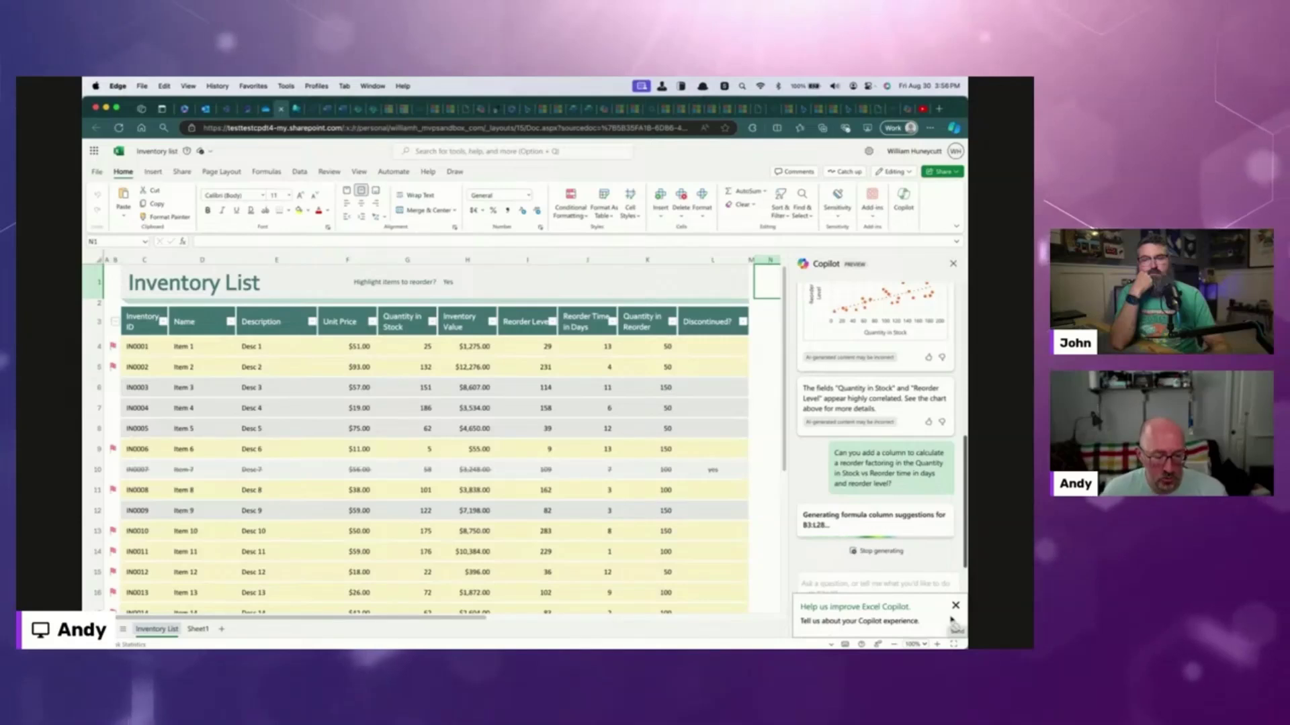
left_click(954, 606)
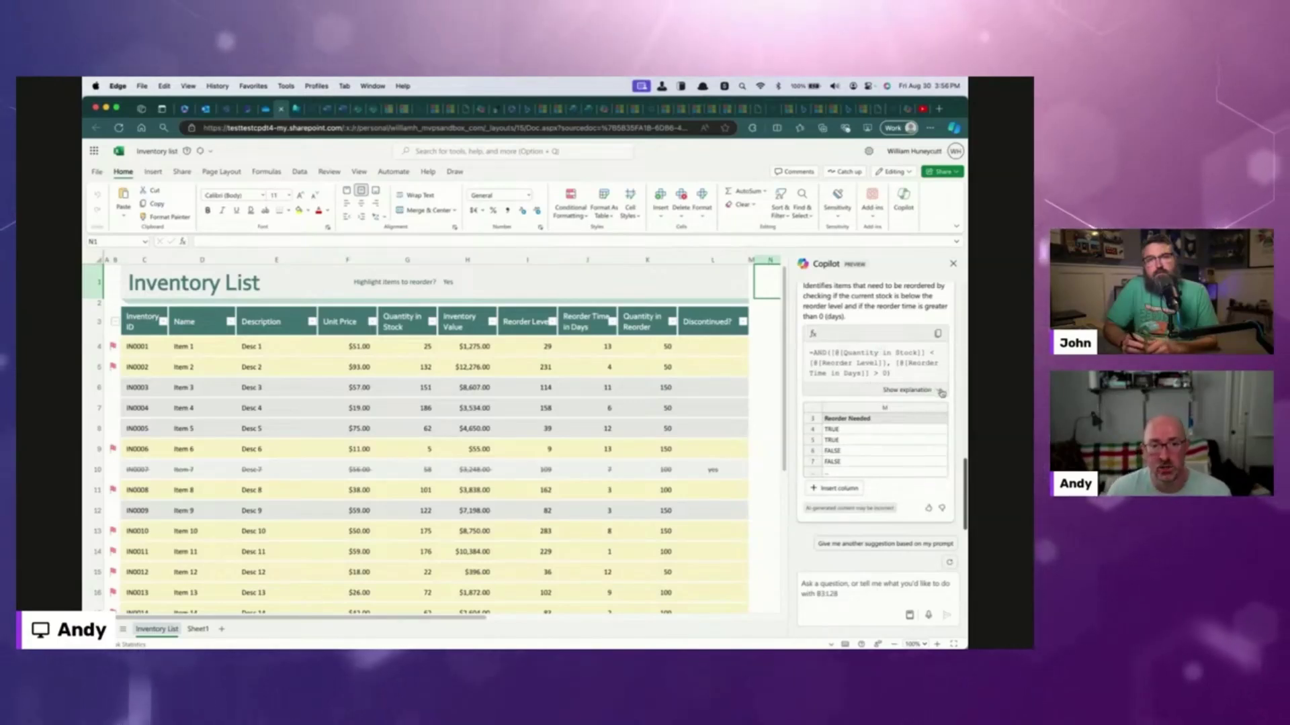
Step: Expand the explanation of Copilot's suggested Reorder Needed formula and review its logic and the column preview
left_click(941, 393)
scroll(930, 430, "down", 2)
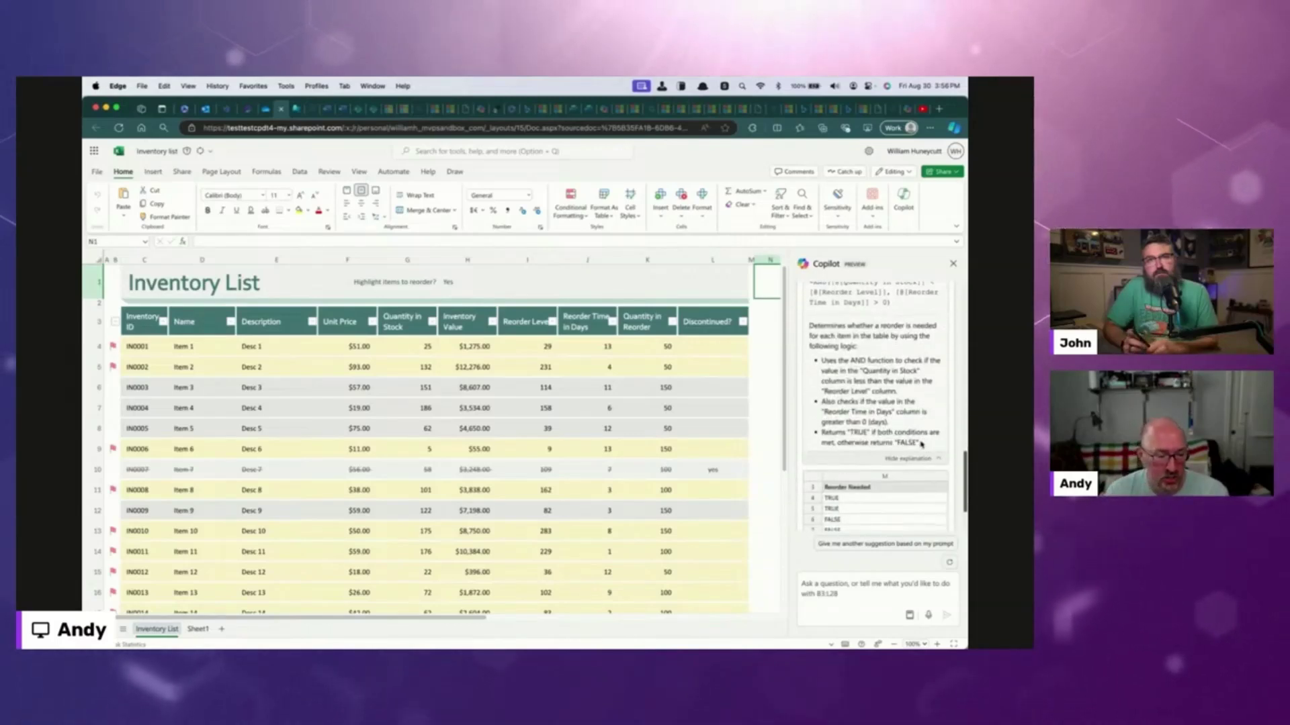
scroll(926, 390, "up", 1)
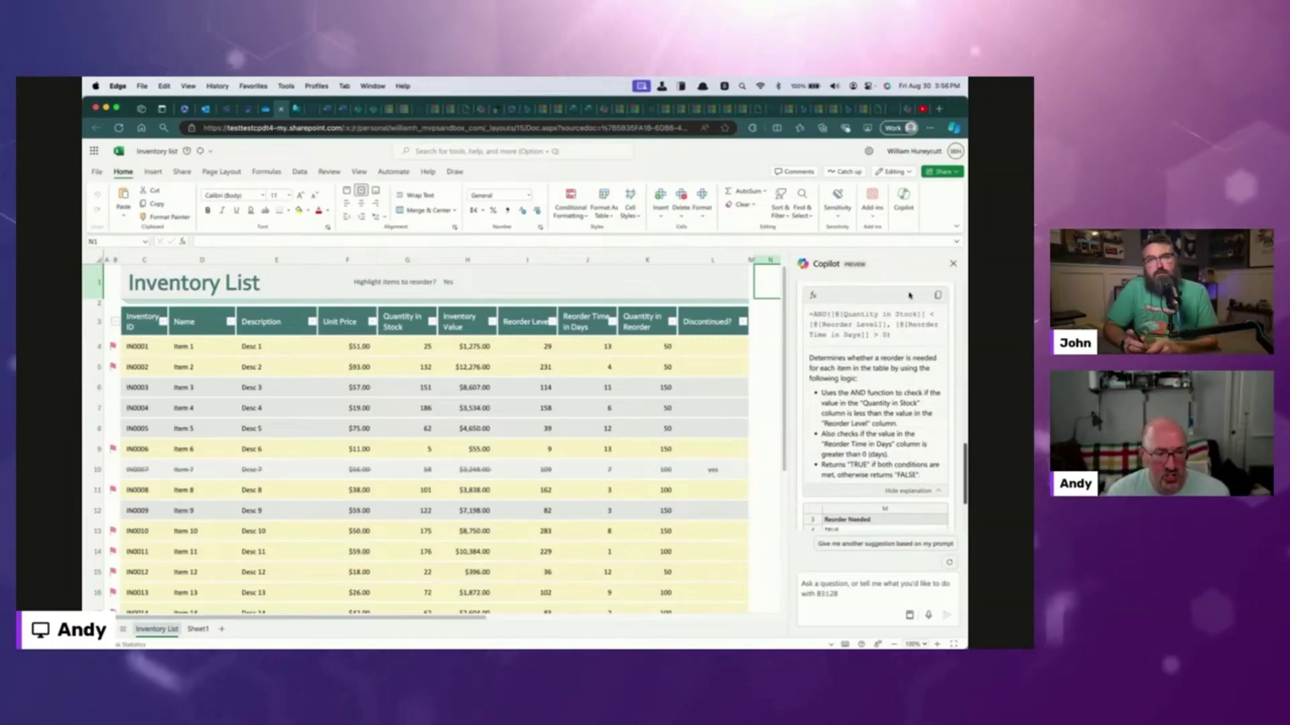
scroll(873, 389, "down", 1)
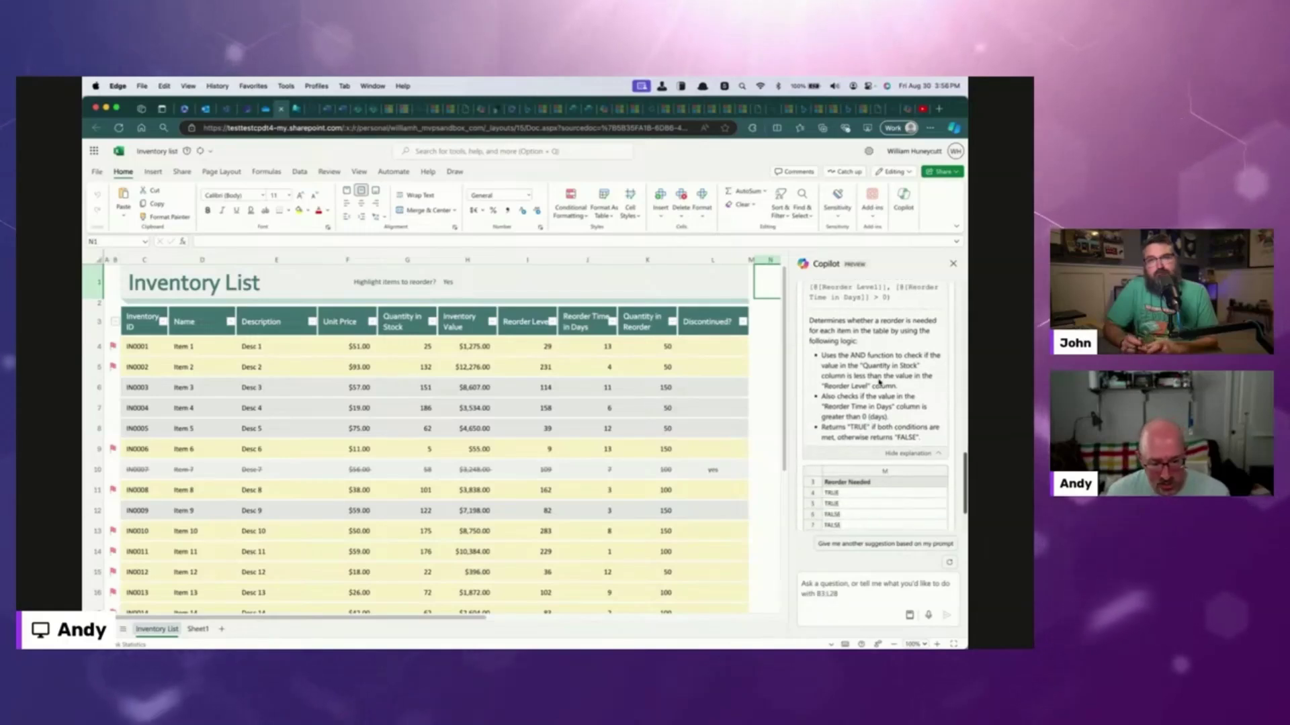
scroll(883, 416, "down", 2)
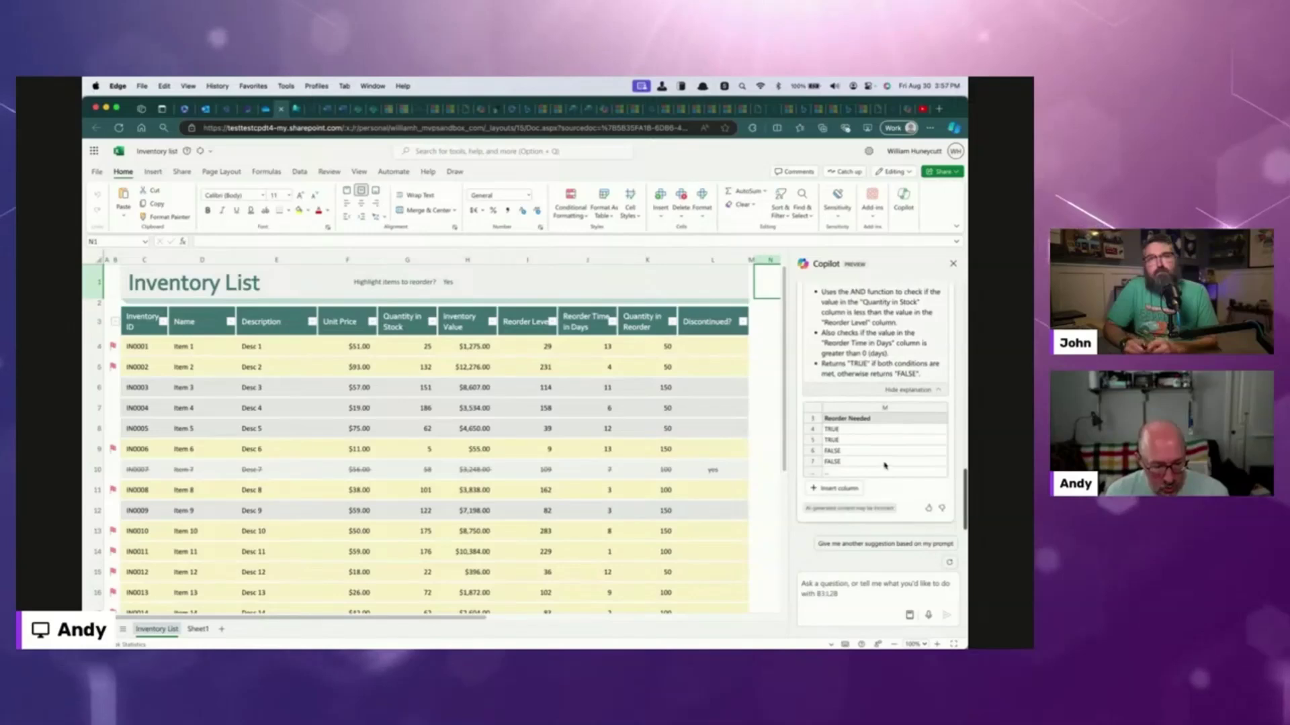
Step: Insert Copilot's suggested Reorder Needed column into the inventory table and inspect the formula in its first data cell
mouse_move(836, 492)
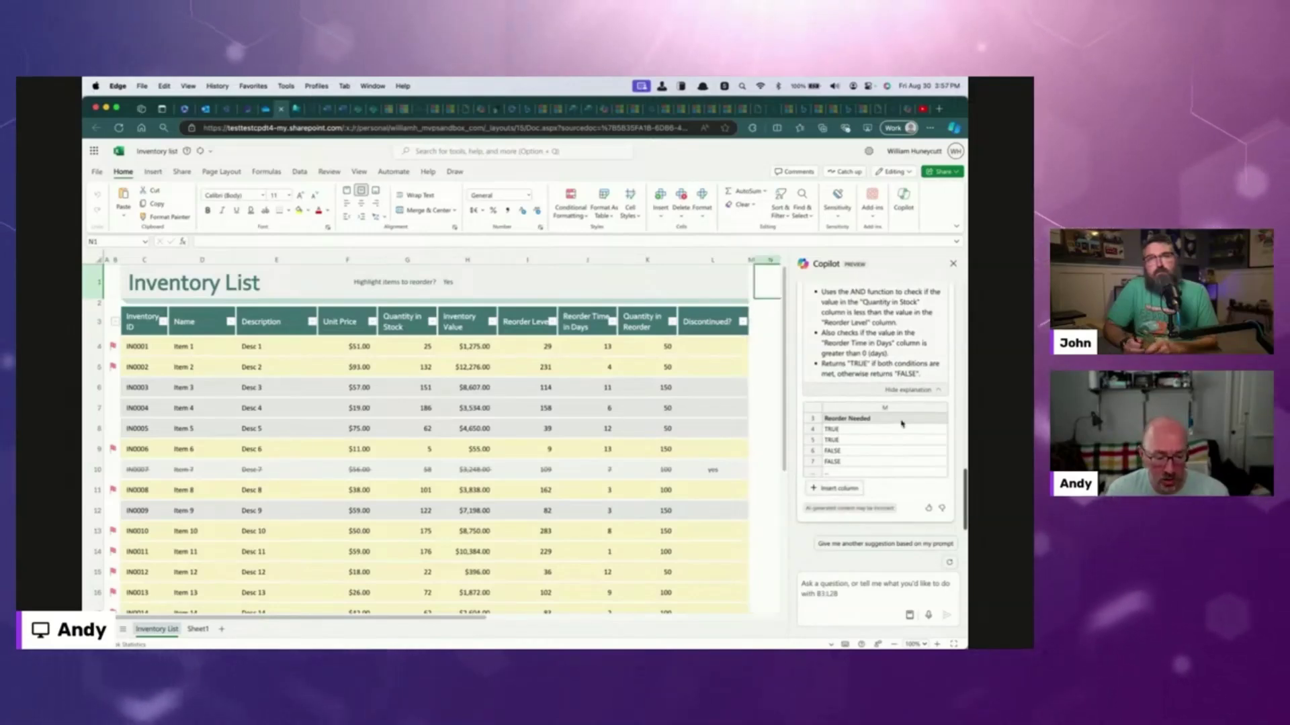
scroll(737, 461, "right", 5)
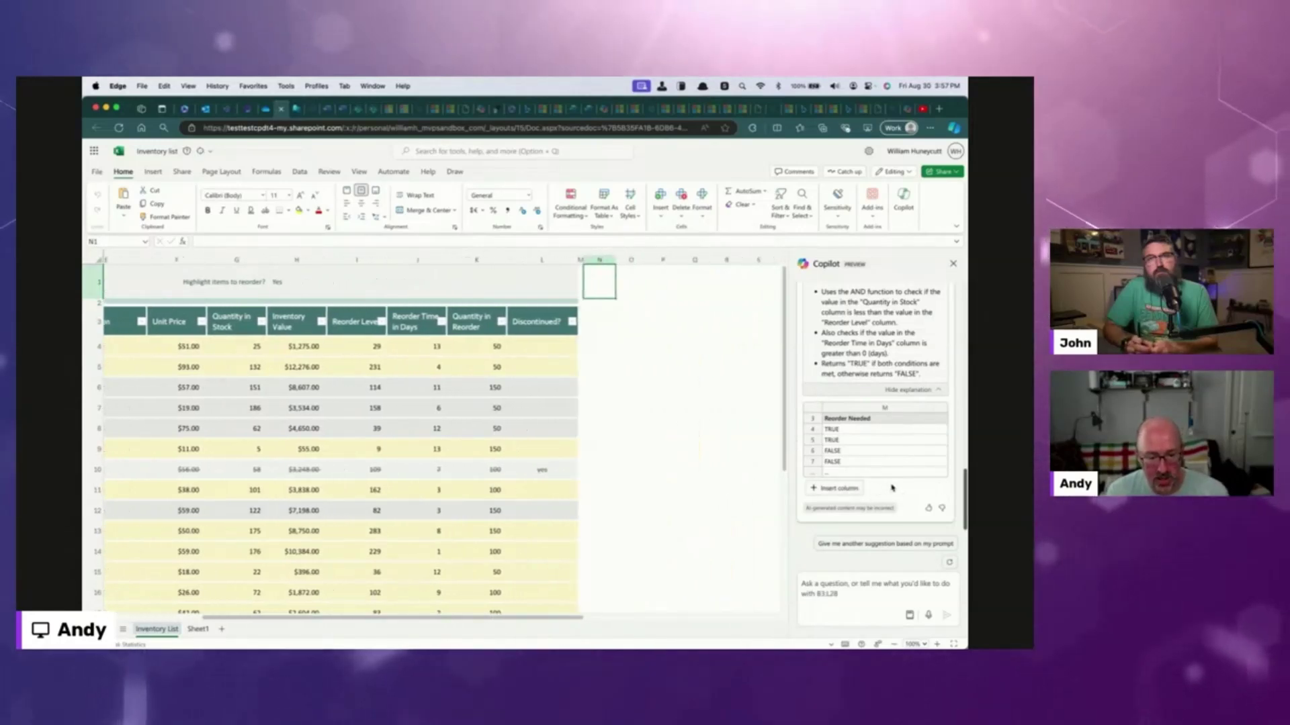
left_click(846, 491)
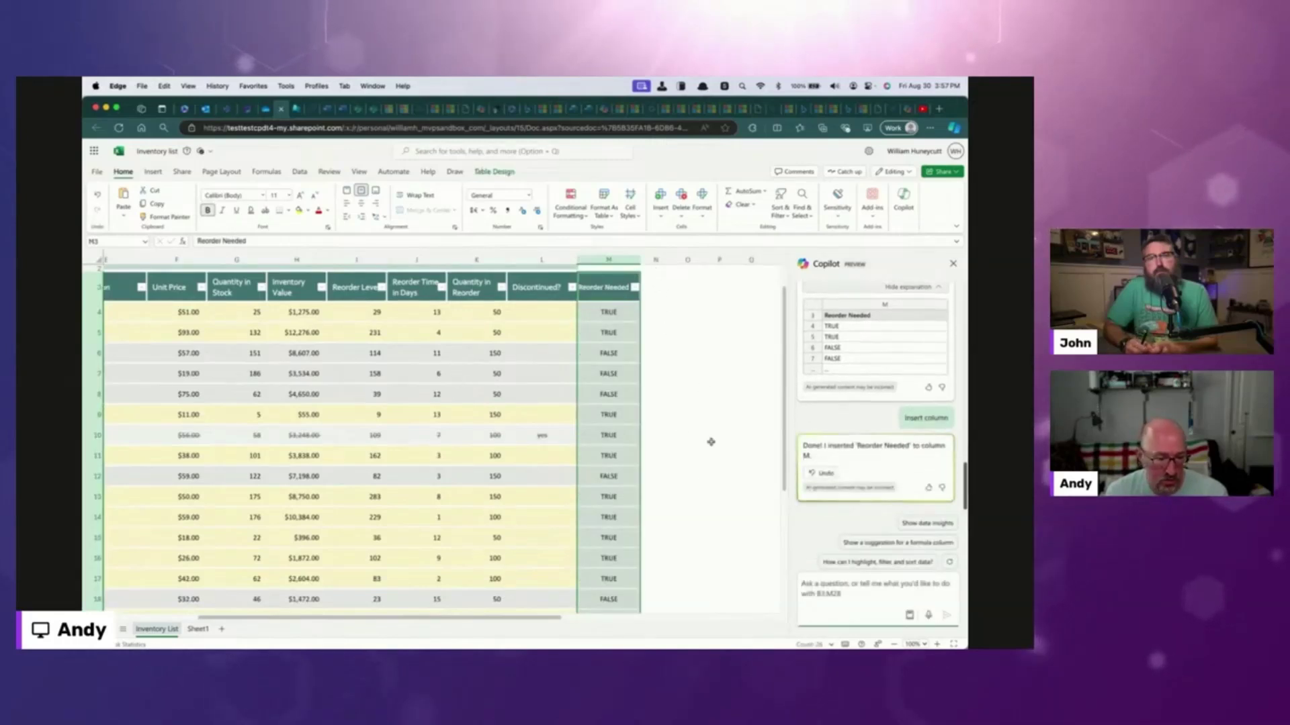
left_click(614, 311)
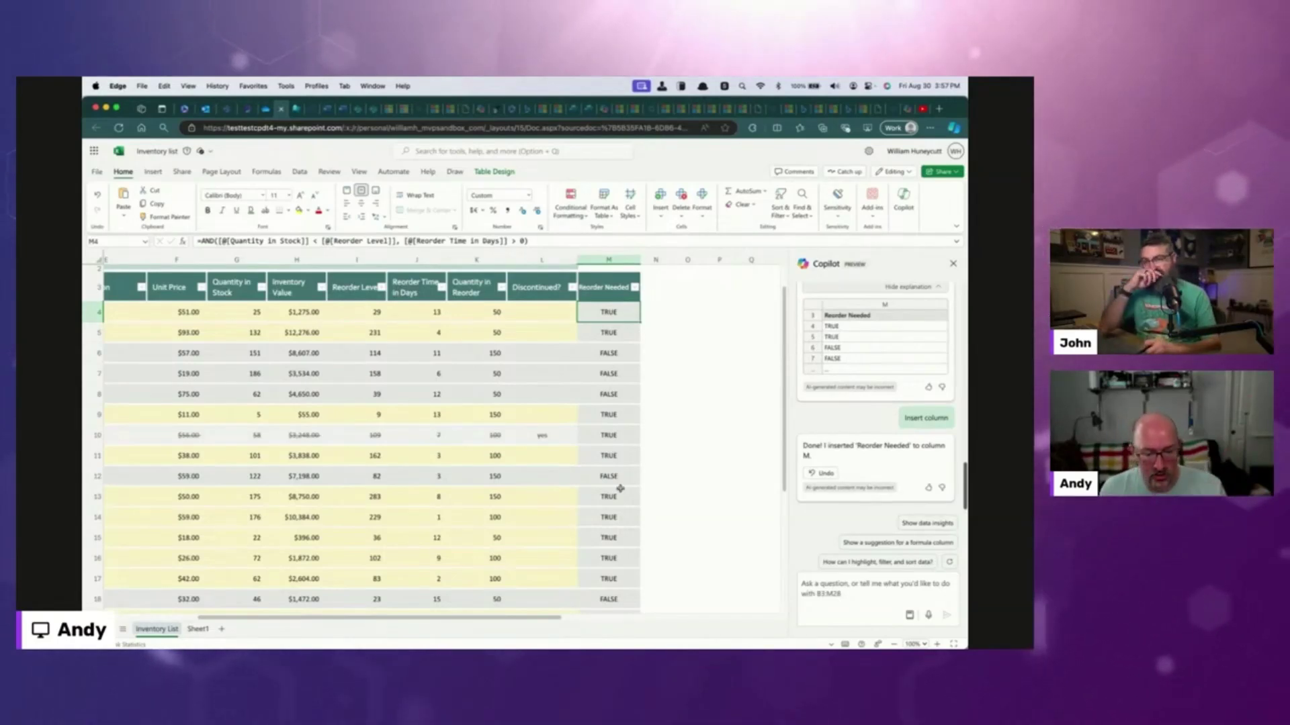
scroll(879, 474, "up", 5)
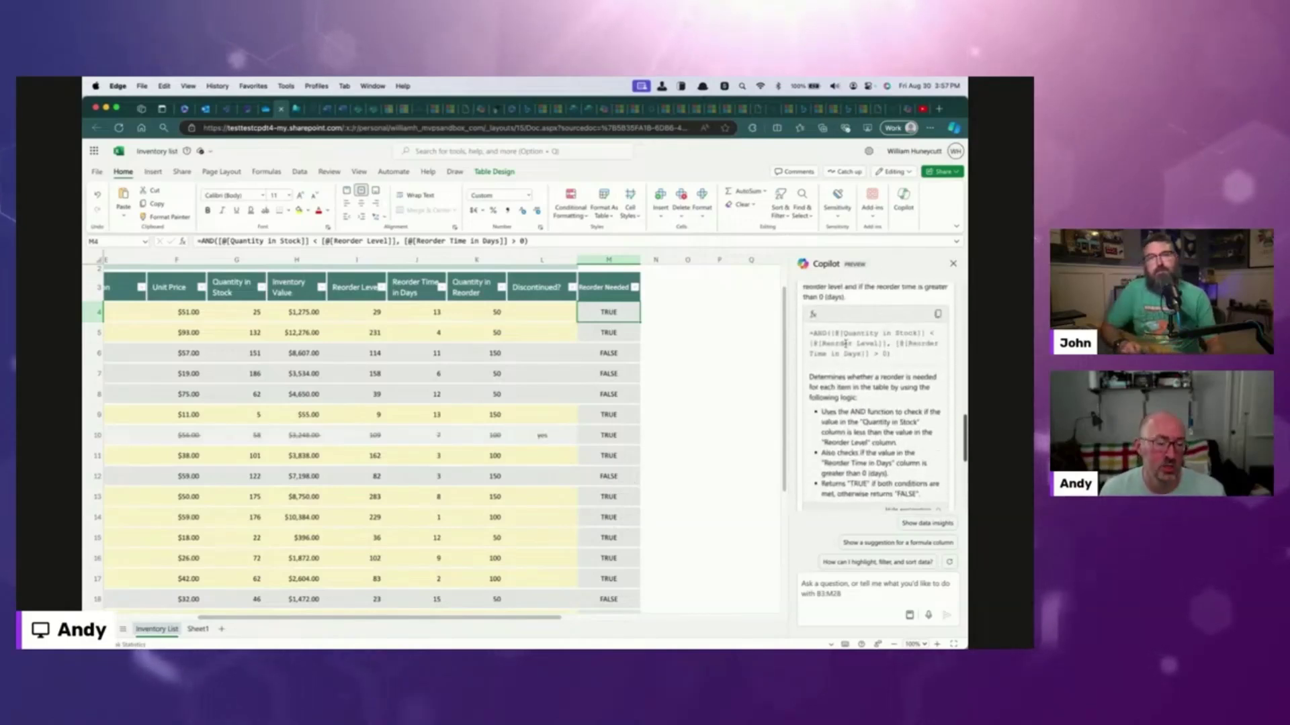
Step: Copy the whole Reorder Needed formula from cell M4
left_click(541, 242)
triple_click(541, 241)
key("super+c")
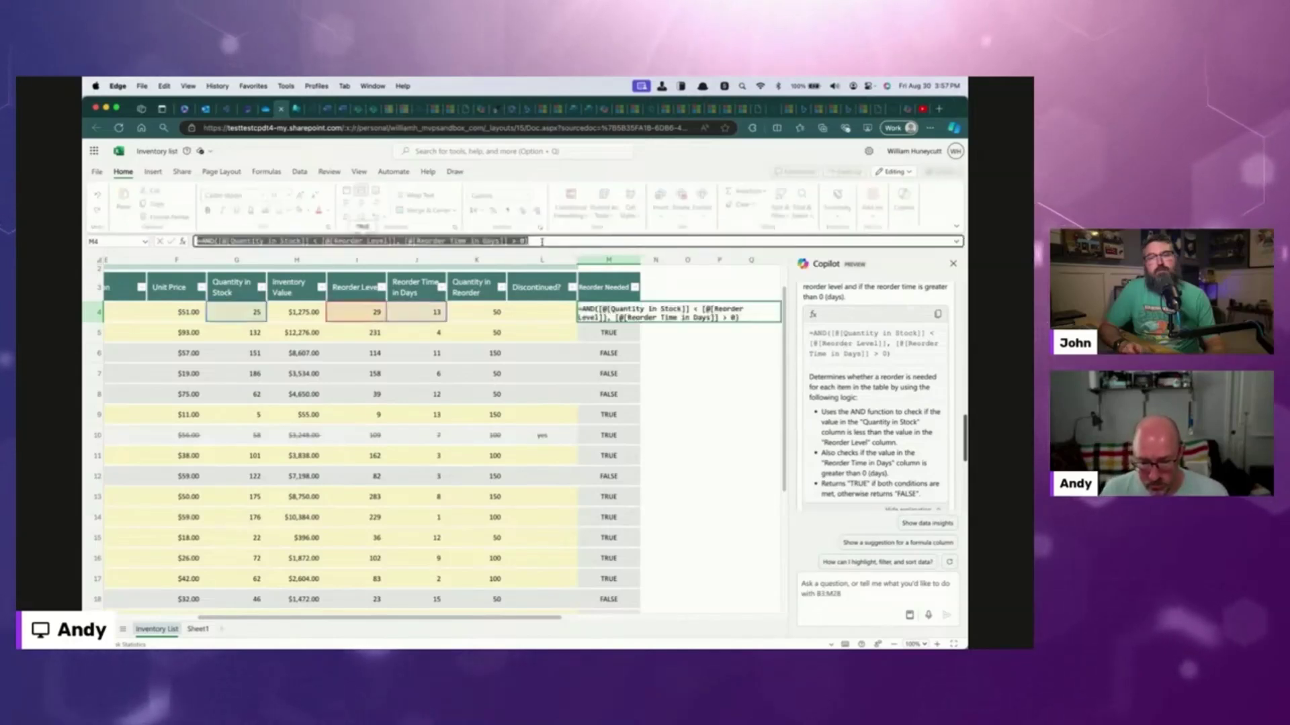
Step: Ask Excel's Copilot "Explain how this works:" followed by the copied formula, and dismiss the insert function notice
left_click(846, 605)
type("Explain how this work")
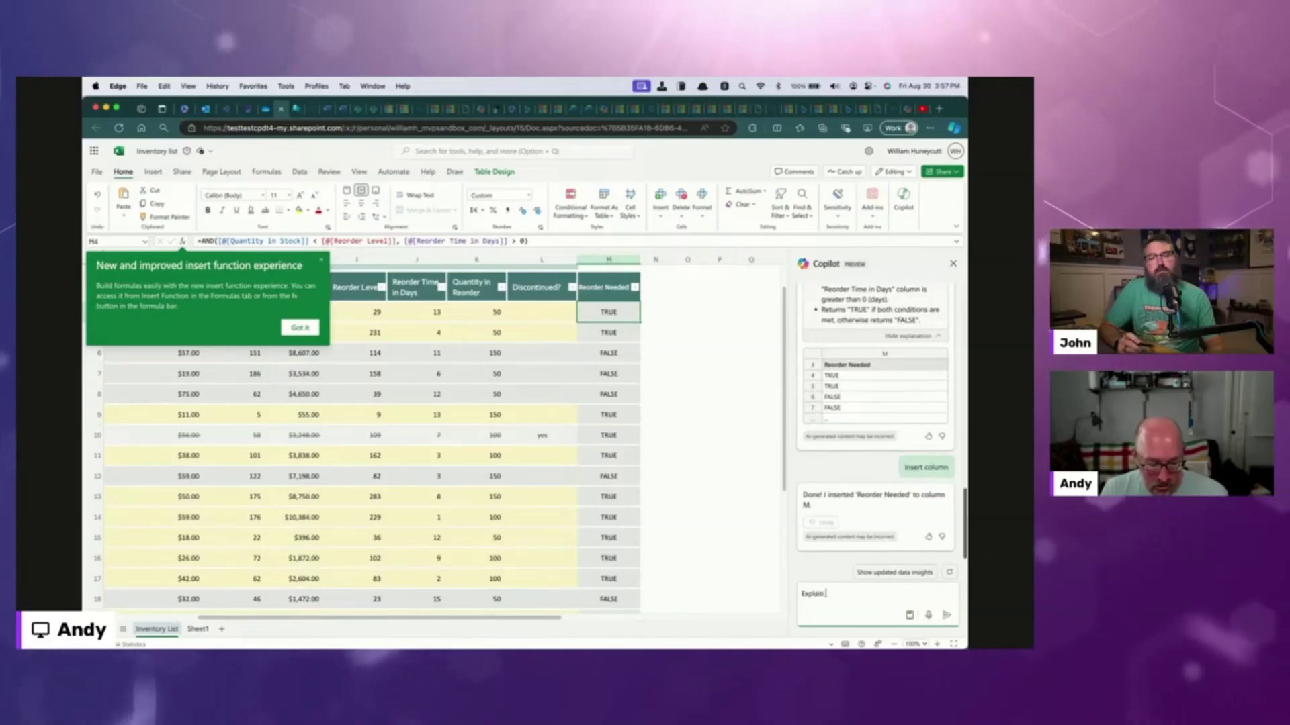
type("s")
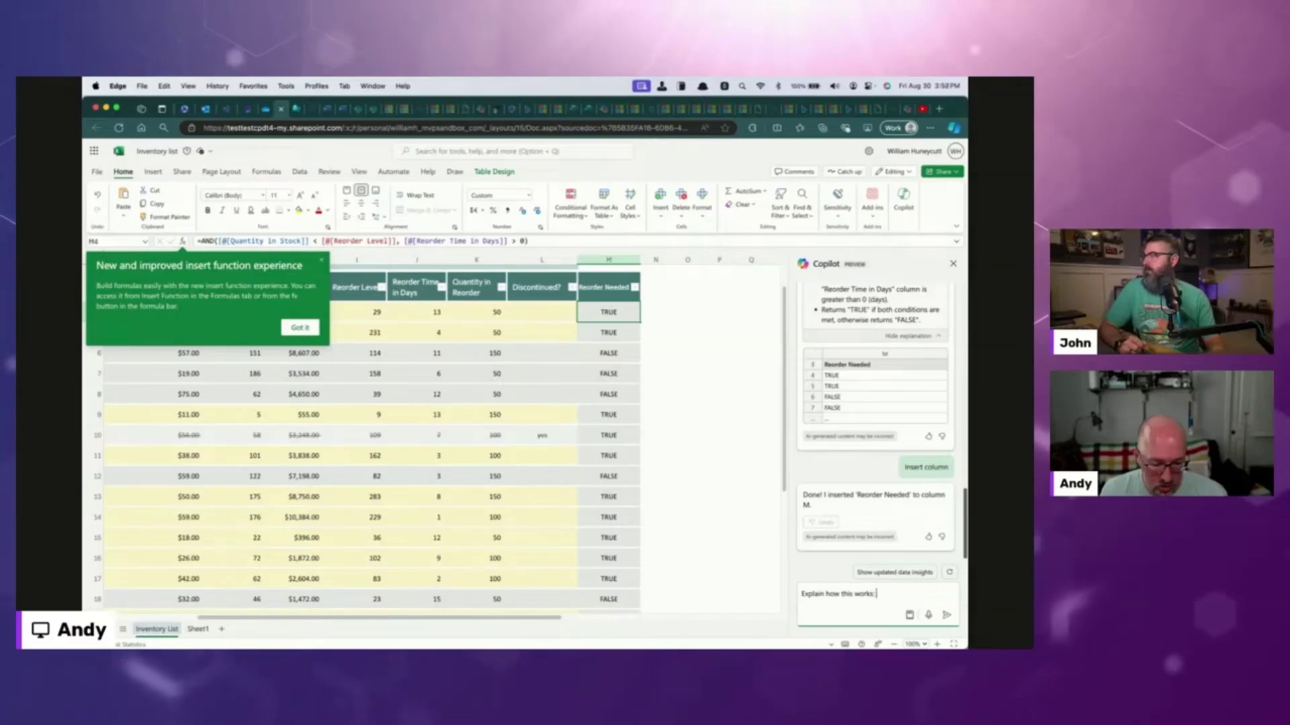
type(":")
key("super+v")
left_click(946, 616)
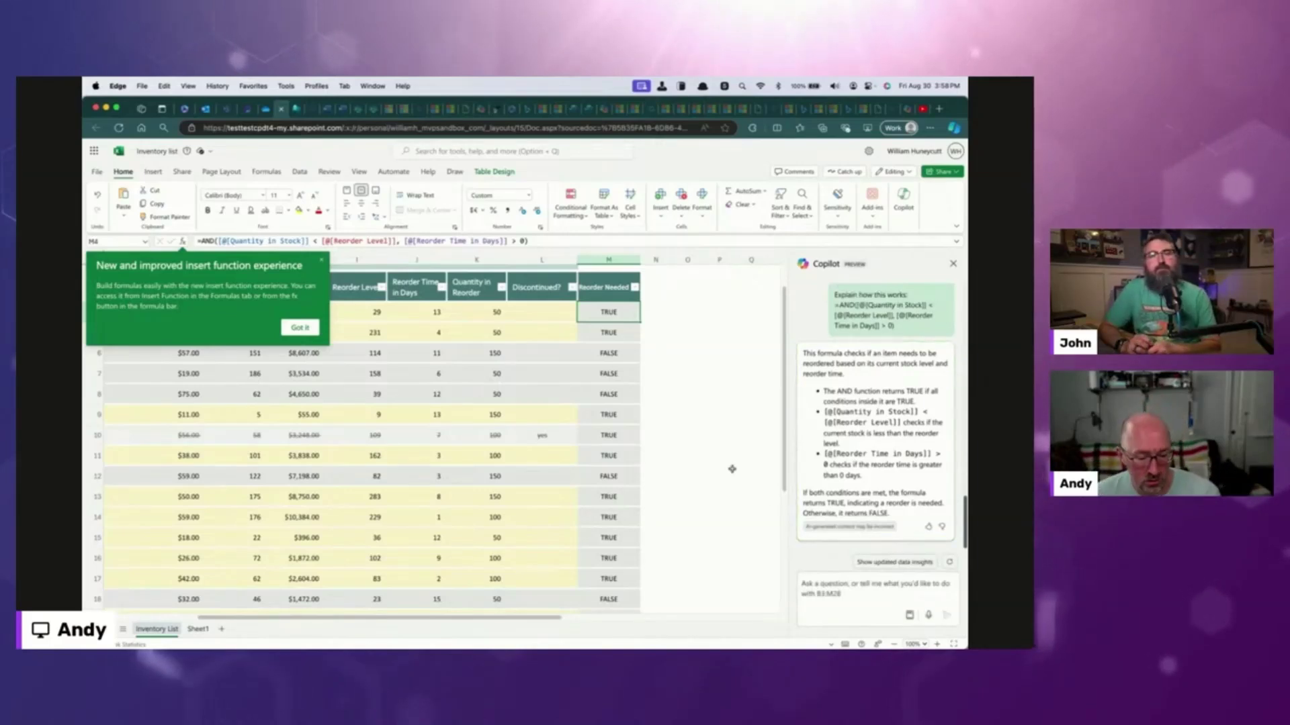
left_click(322, 260)
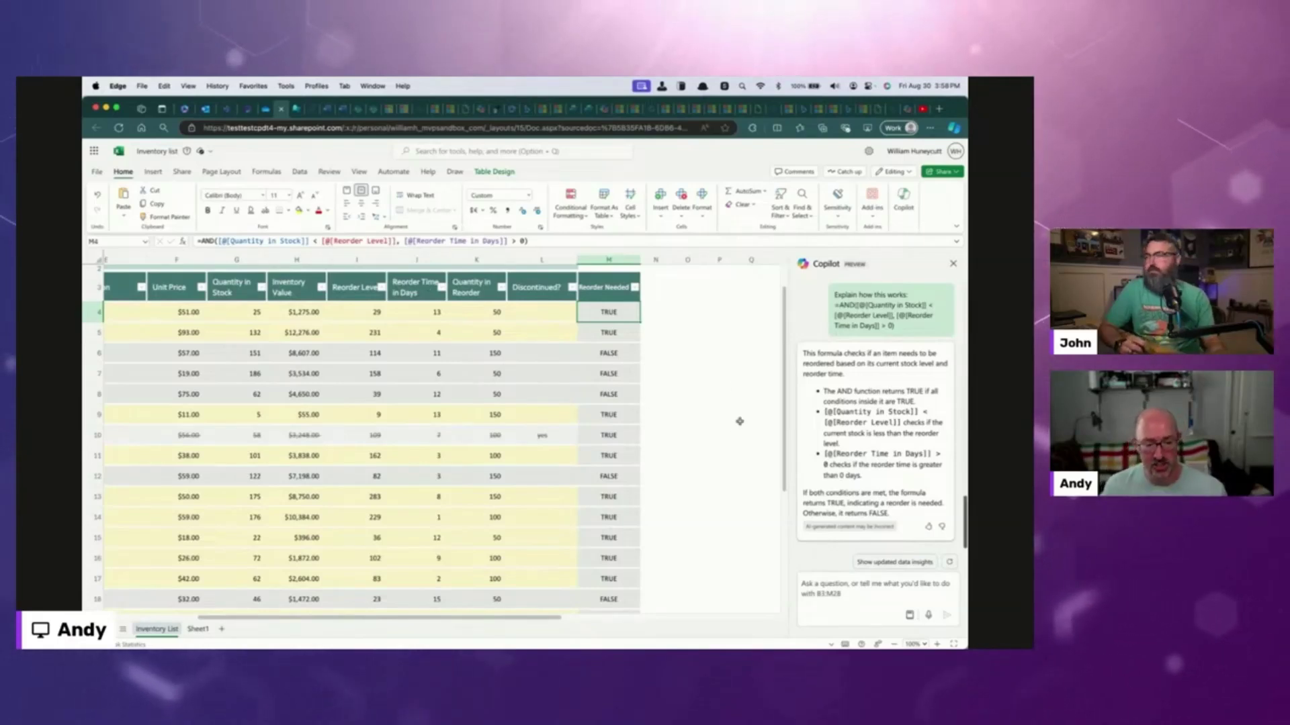
Step: Try submitting the Reorder Needed formula to the browser's Copilot for Microsoft 365 work chat, then close that chat
left_click(952, 128)
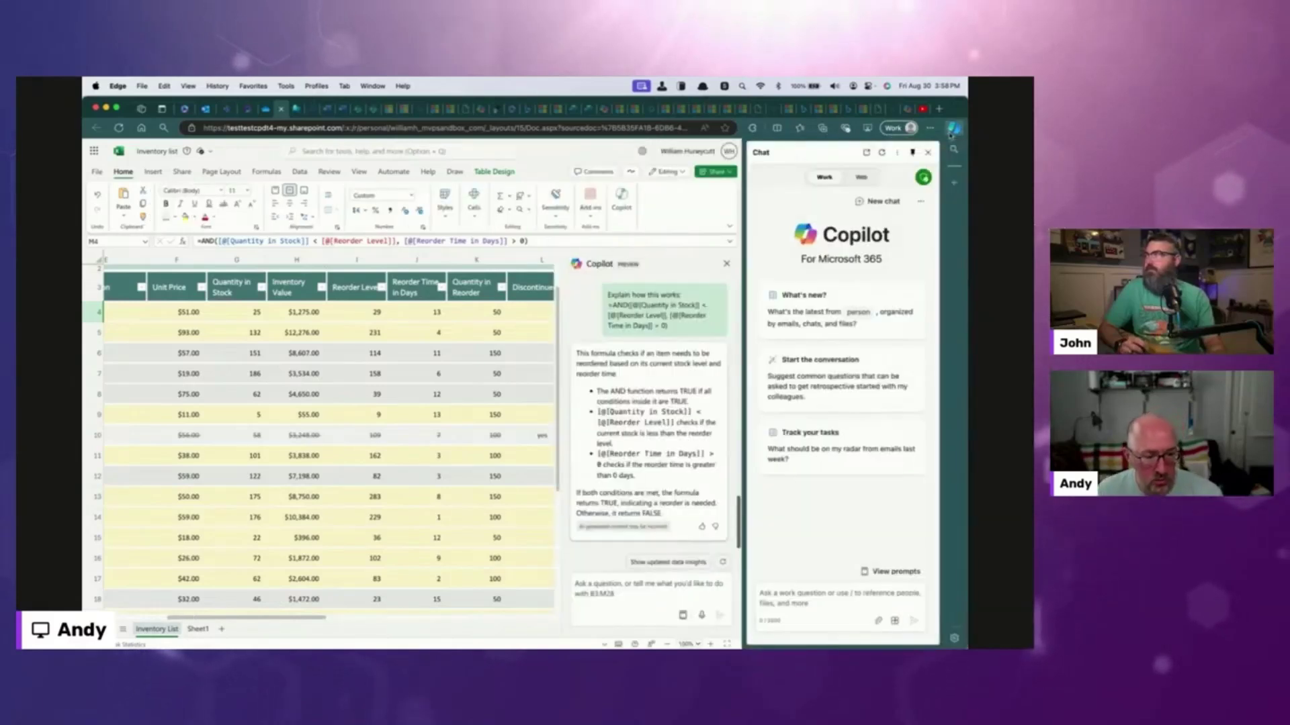
left_click(798, 590)
type("=AND([@[Quantity in Stock]] &lt; [@[Reorder Level]], [@[Reorder Time in Days]] &gt; 0)")
key("Return")
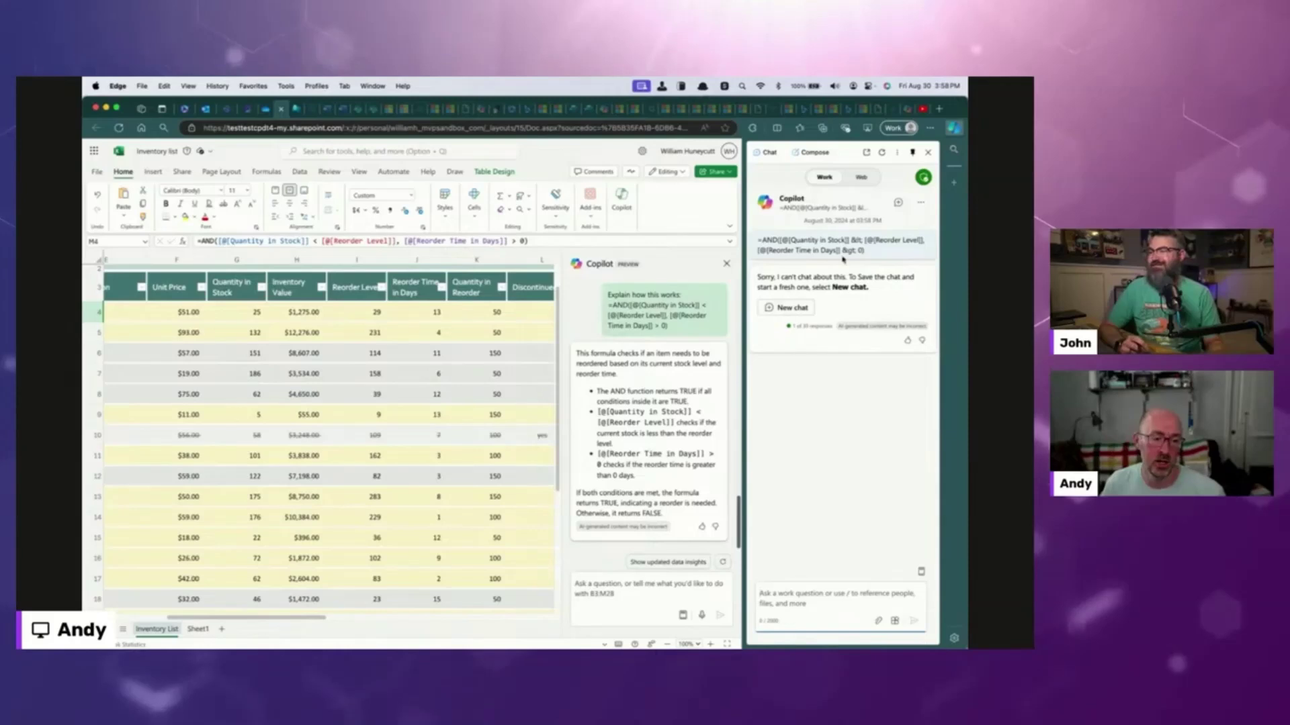
left_click(928, 152)
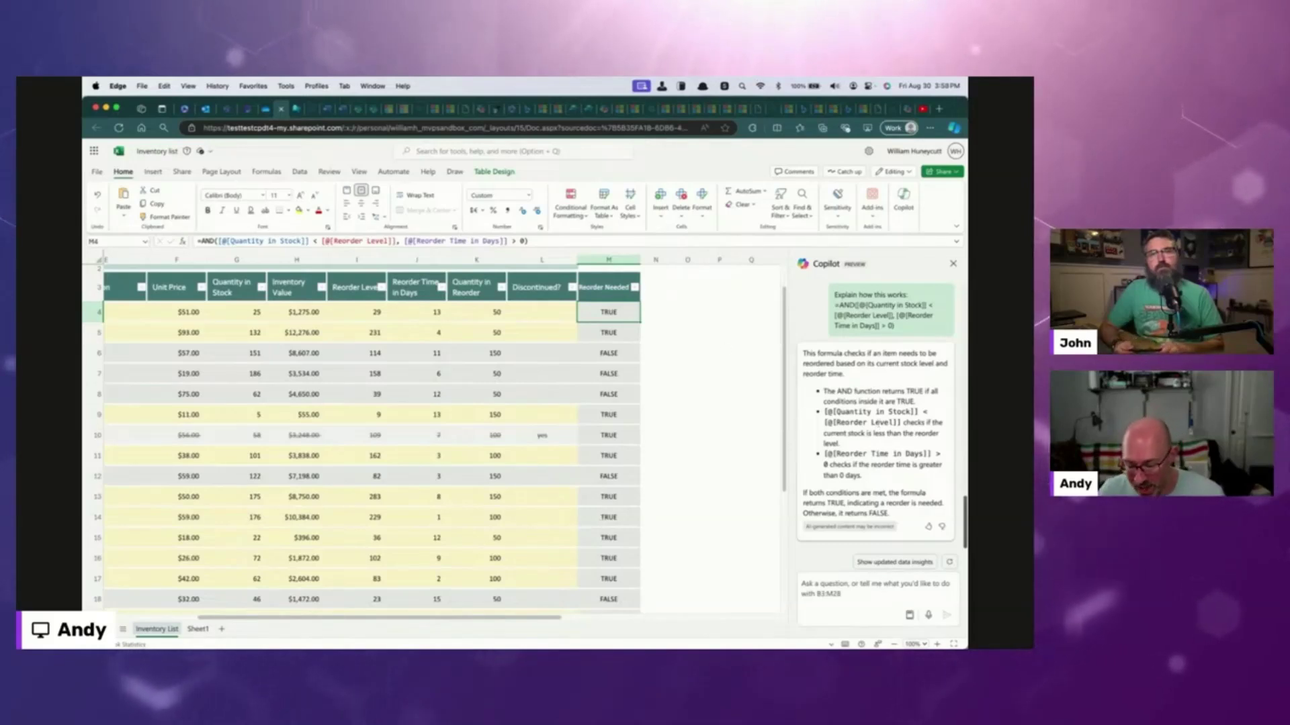
Step: Switch to Sheet1 and set its zoom to 120%
left_click(197, 630)
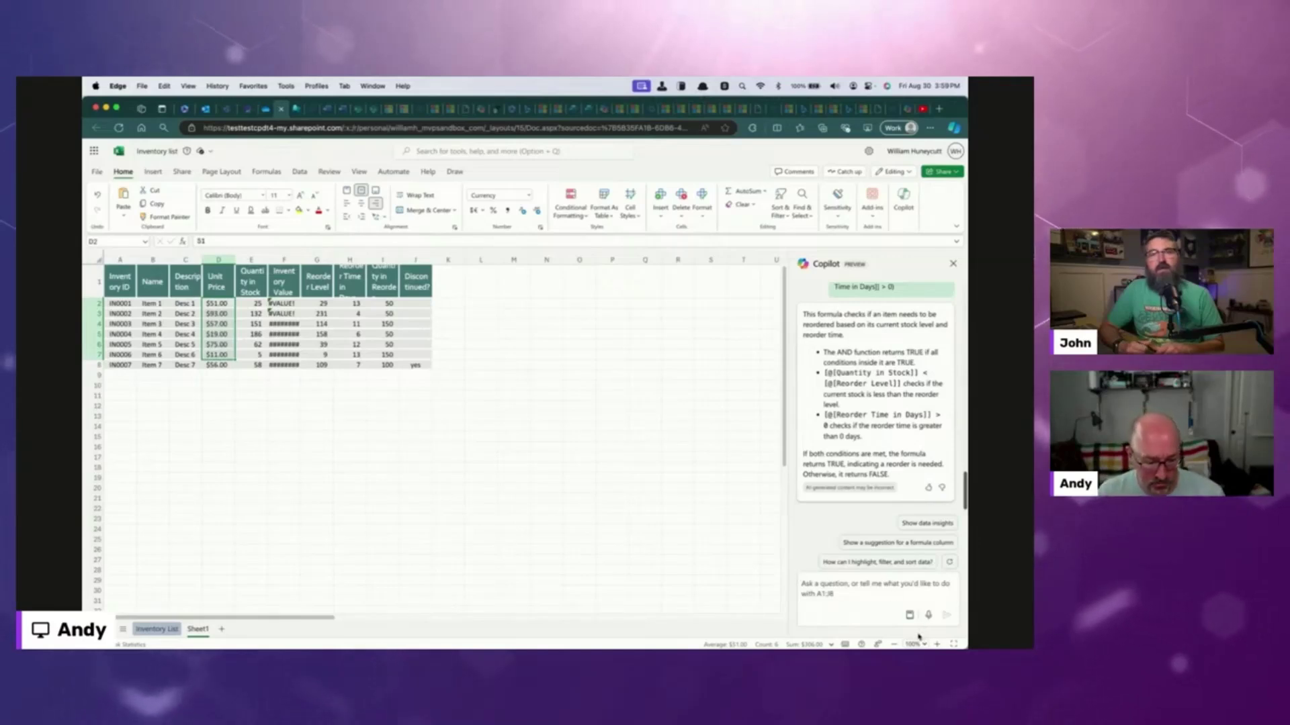
left_click(936, 644)
left_click(936, 644)
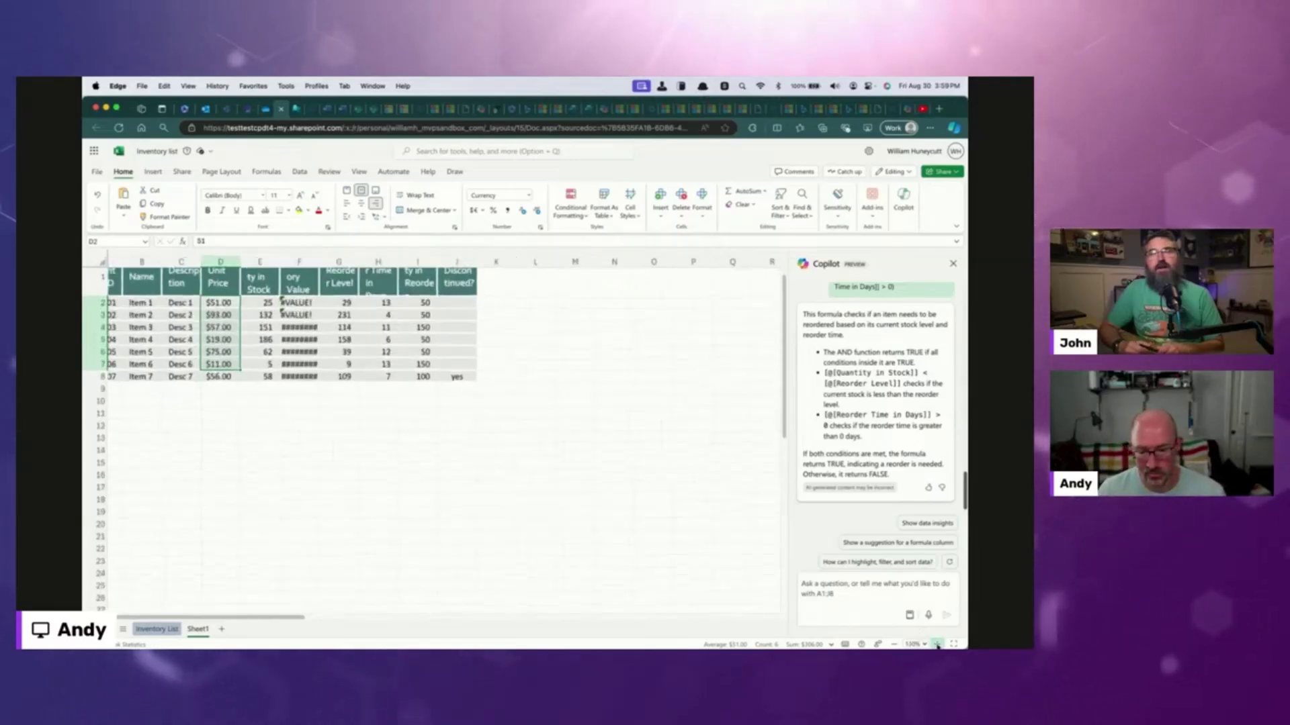
left_click(937, 645)
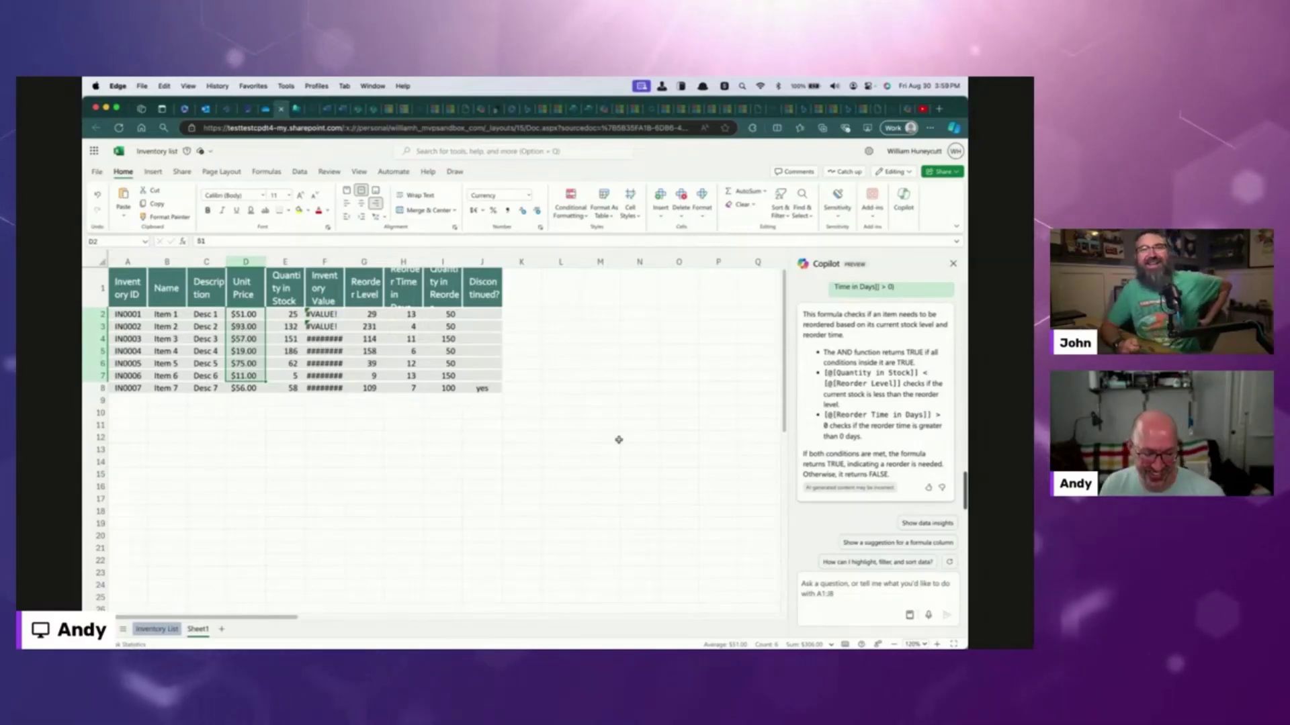
Step: Widen the Copilot pane beside Sheet1 and review its explanation of the reorder formula
left_click_drag(785, 440, 738, 447)
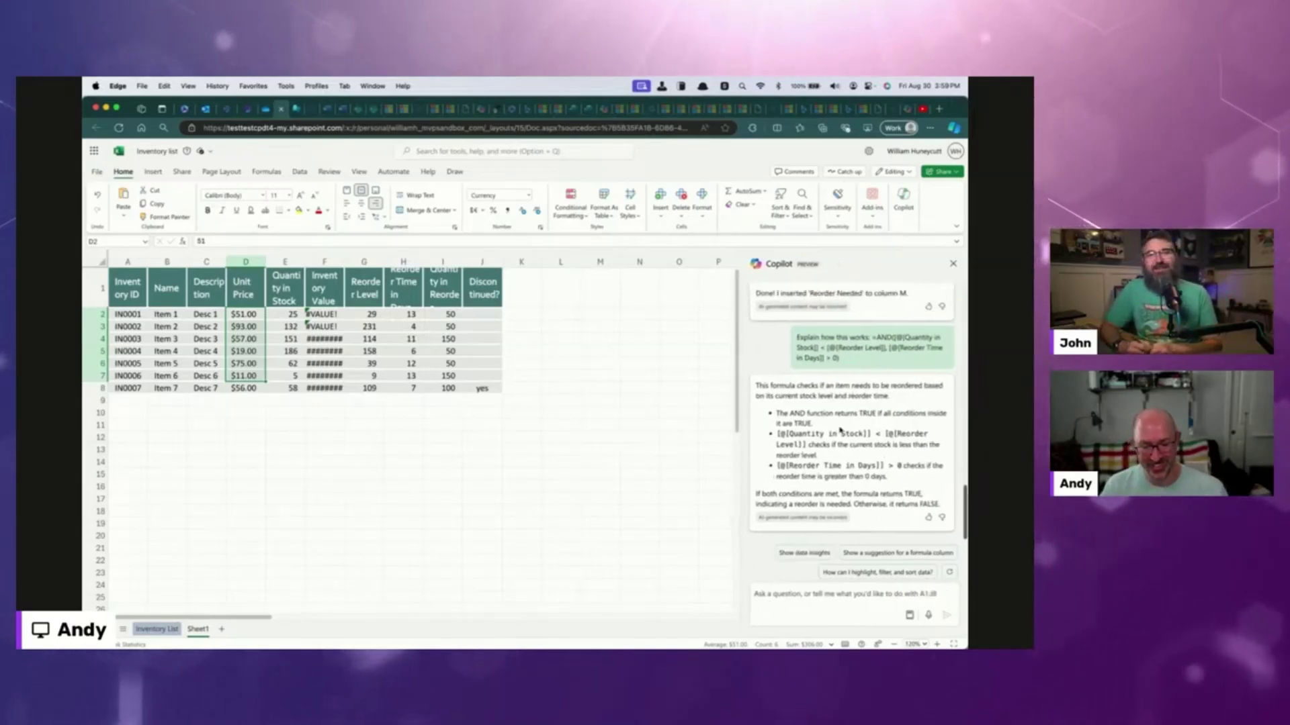
scroll(858, 425, "up", 2)
scroll(858, 425, "up", 1)
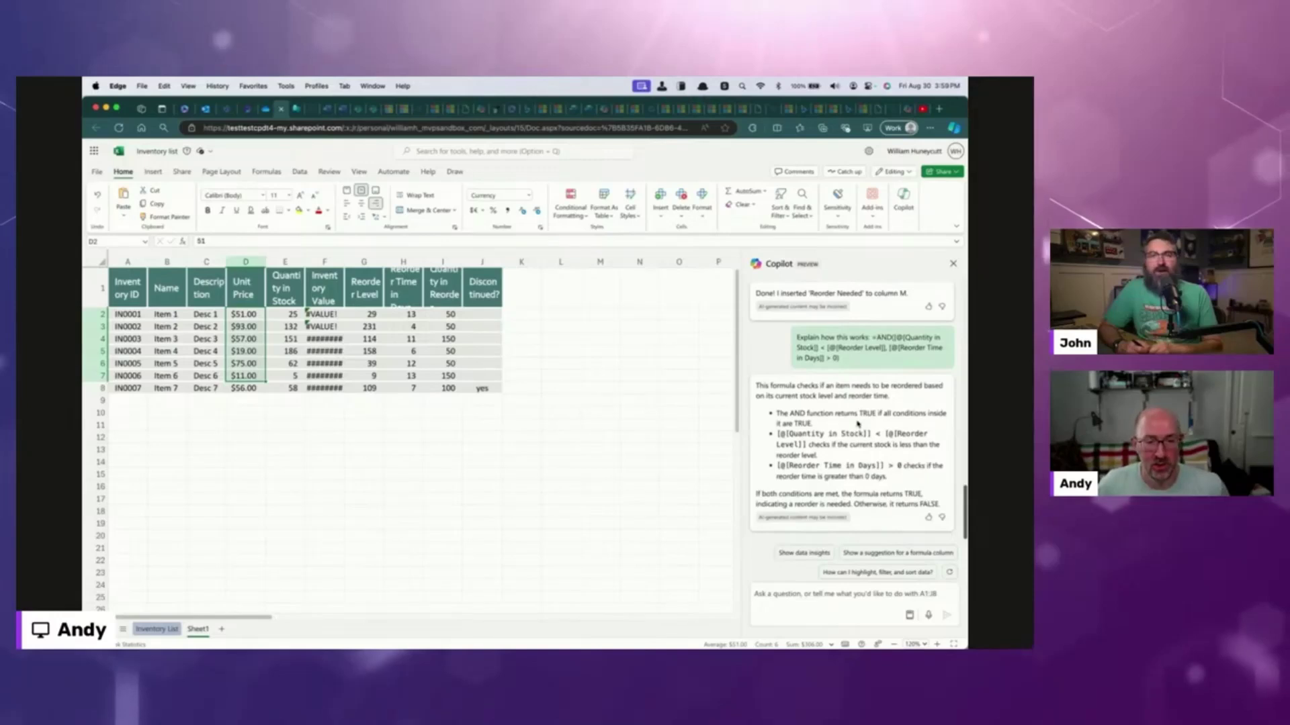